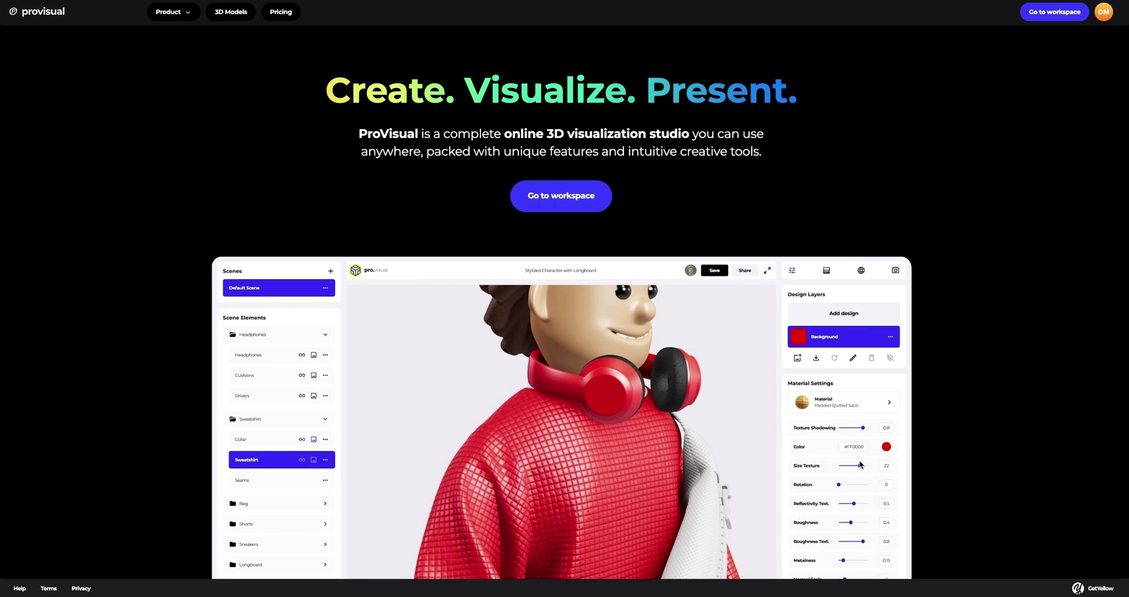
Step: Open the 3D Models gallery and scroll past Skis and Coffee Cup to the Soccer Ball card
{"action": "left_click", "coordinate": [230, 11]}
{"action": "scroll", "coordinate": [229, 50], "scroll_direction": "down", "scroll_amount": 4}
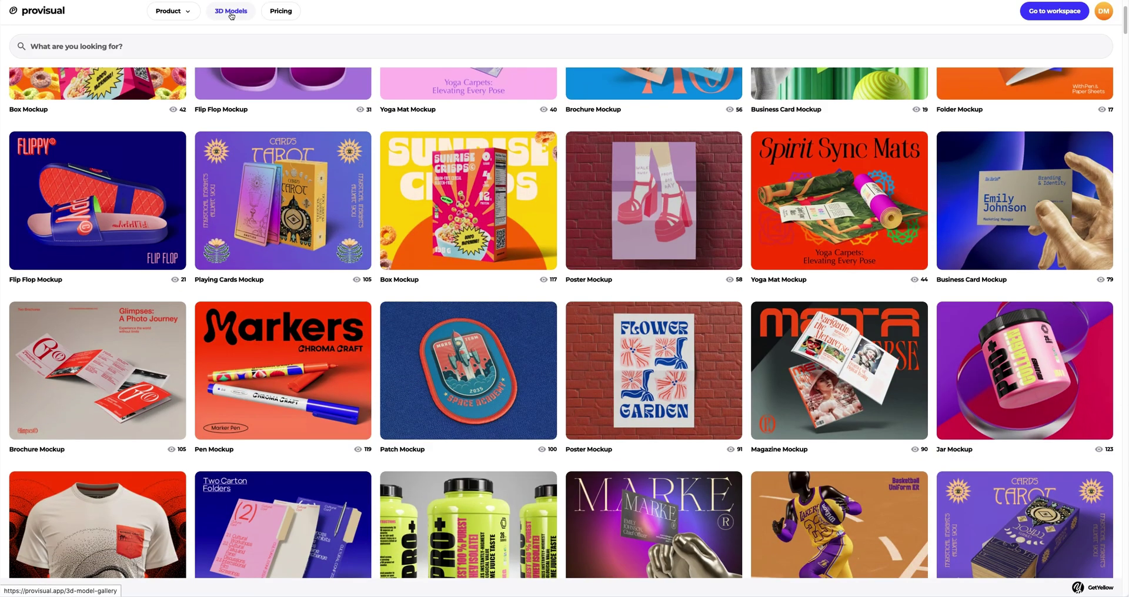
{"action": "scroll", "coordinate": [276, 294], "scroll_direction": "down", "scroll_amount": 6}
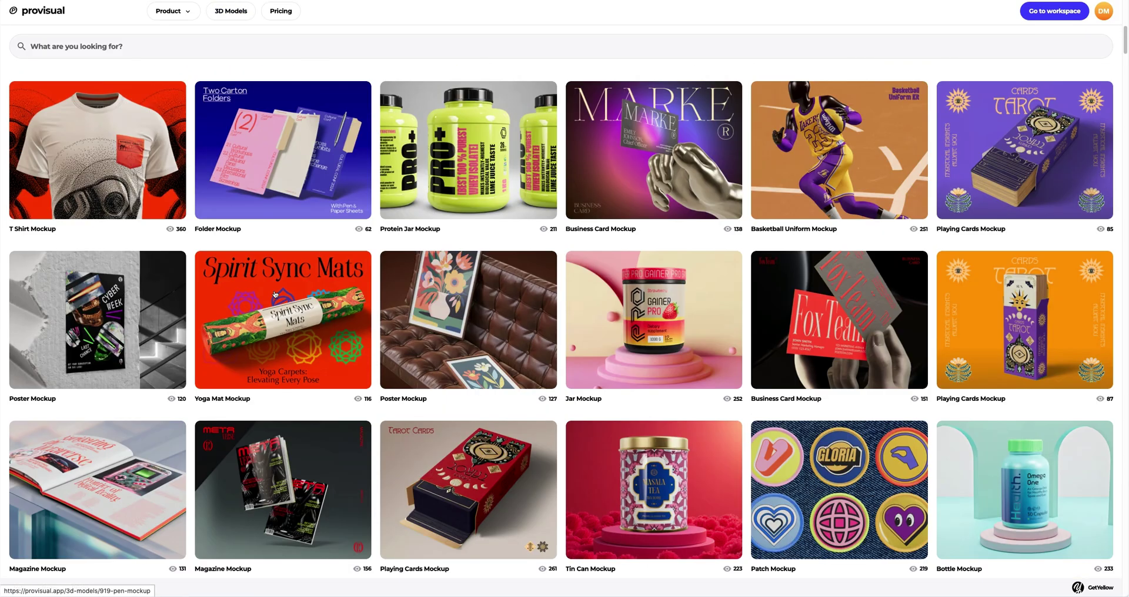
{"action": "scroll", "coordinate": [275, 294], "scroll_direction": "down", "scroll_amount": 12}
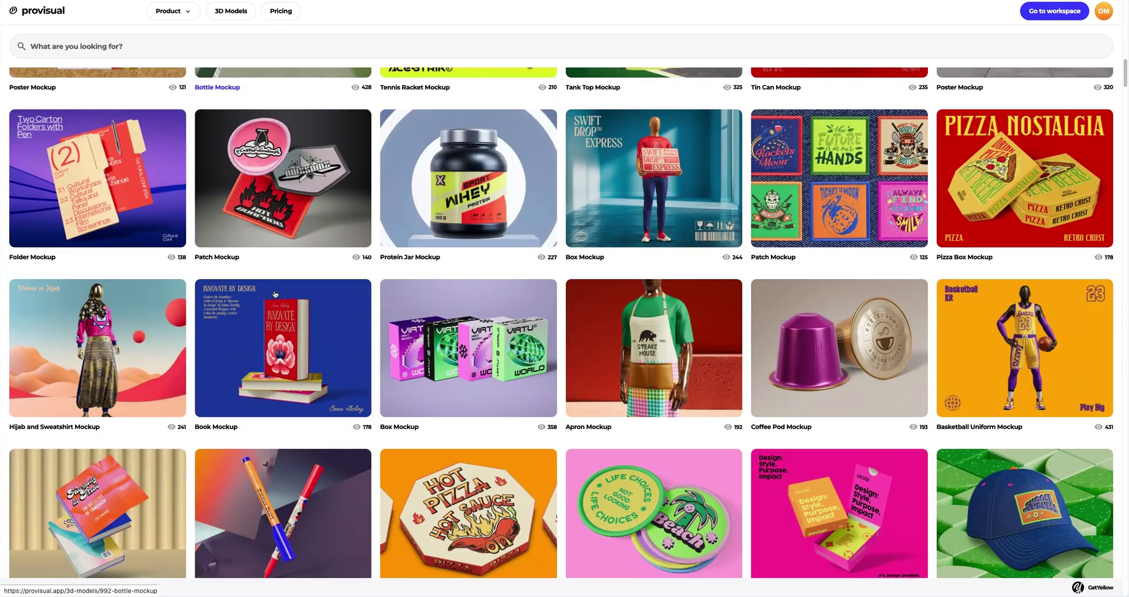
{"action": "scroll", "coordinate": [275, 294], "scroll_direction": "down", "scroll_amount": 10}
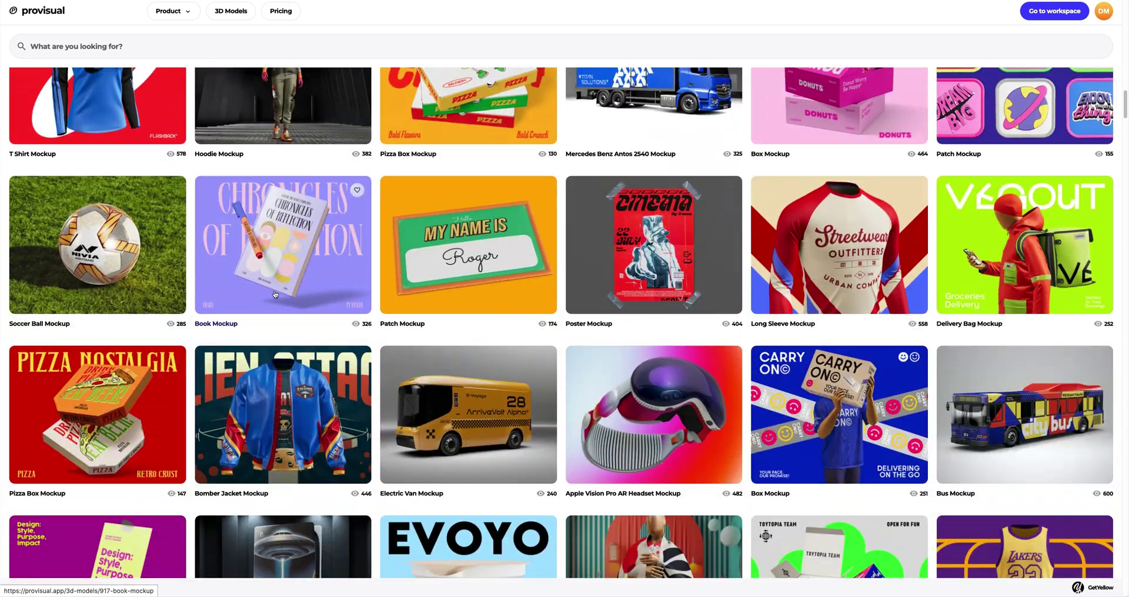
{"action": "scroll", "coordinate": [275, 294], "scroll_direction": "down", "scroll_amount": 13}
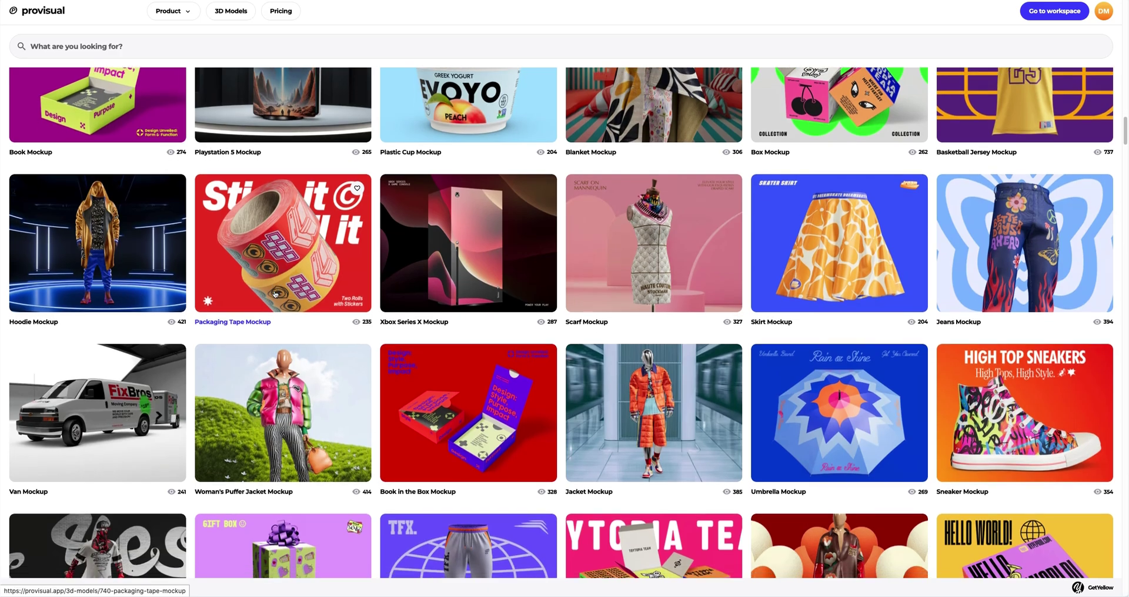
{"action": "scroll", "coordinate": [275, 294], "scroll_direction": "down", "scroll_amount": 5}
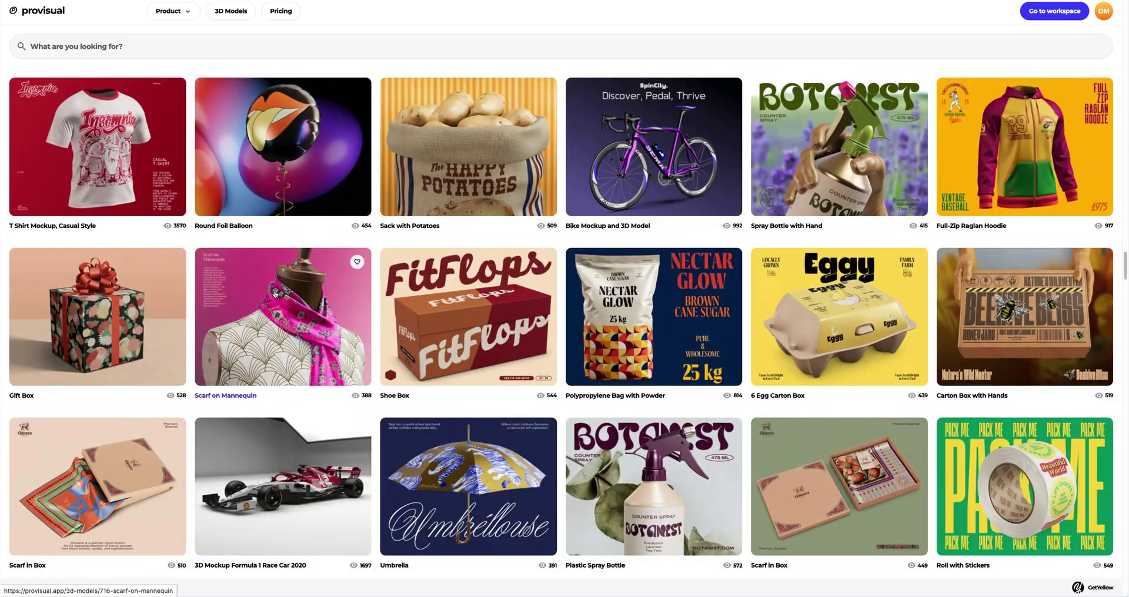
{"action": "scroll", "coordinate": [274, 294], "scroll_direction": "down", "scroll_amount": 3}
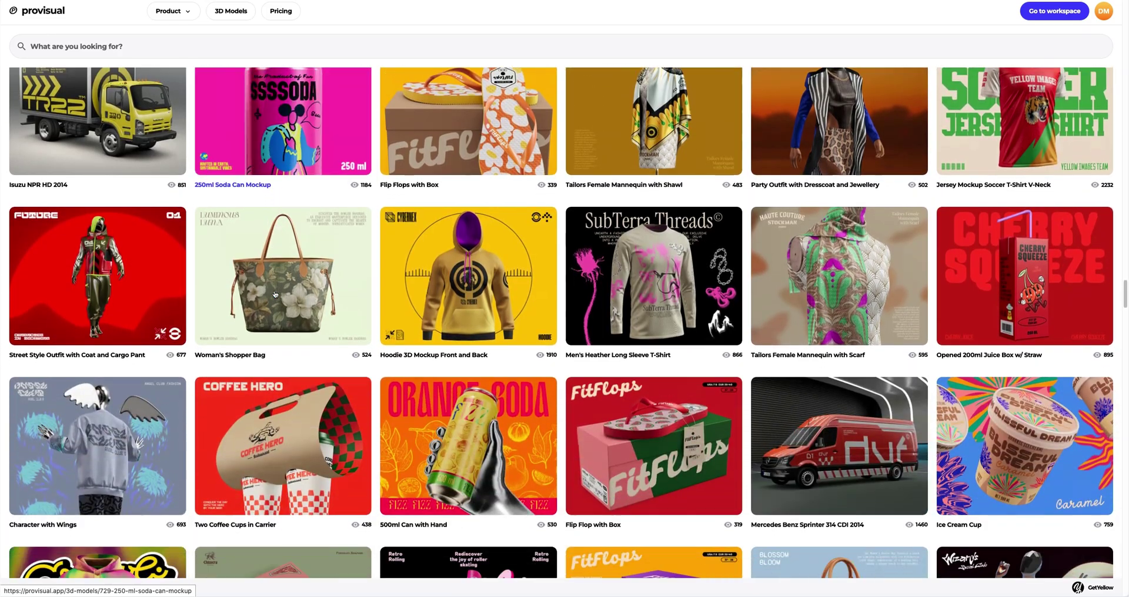
{"action": "scroll", "coordinate": [275, 294], "scroll_direction": "down", "scroll_amount": 5}
{"action": "scroll", "coordinate": [274, 294], "scroll_direction": "down", "scroll_amount": 3}
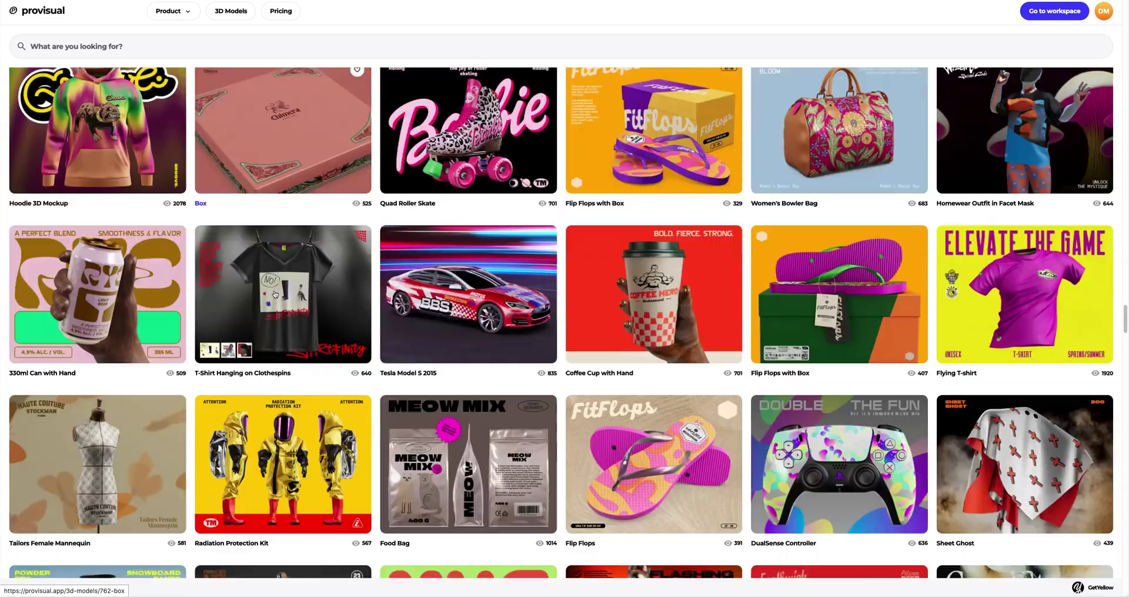
{"action": "scroll", "coordinate": [274, 294], "scroll_direction": "down", "scroll_amount": 5}
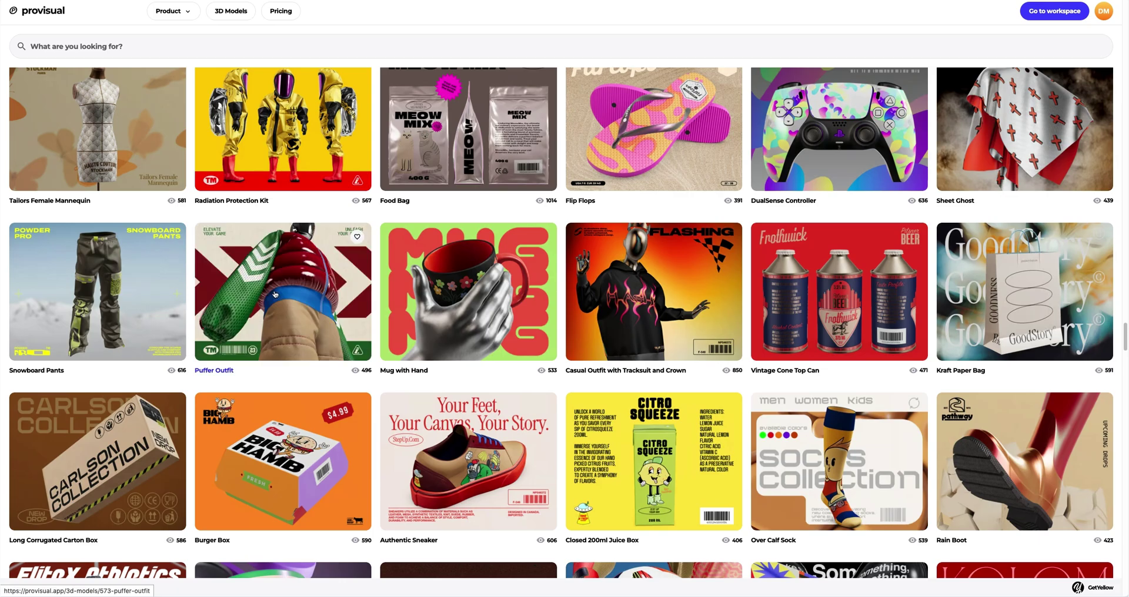
{"action": "scroll", "coordinate": [274, 294], "scroll_direction": "down", "scroll_amount": 5}
{"action": "scroll", "coordinate": [275, 294], "scroll_direction": "down", "scroll_amount": 3}
{"action": "scroll", "coordinate": [275, 293], "scroll_direction": "down", "scroll_amount": 3}
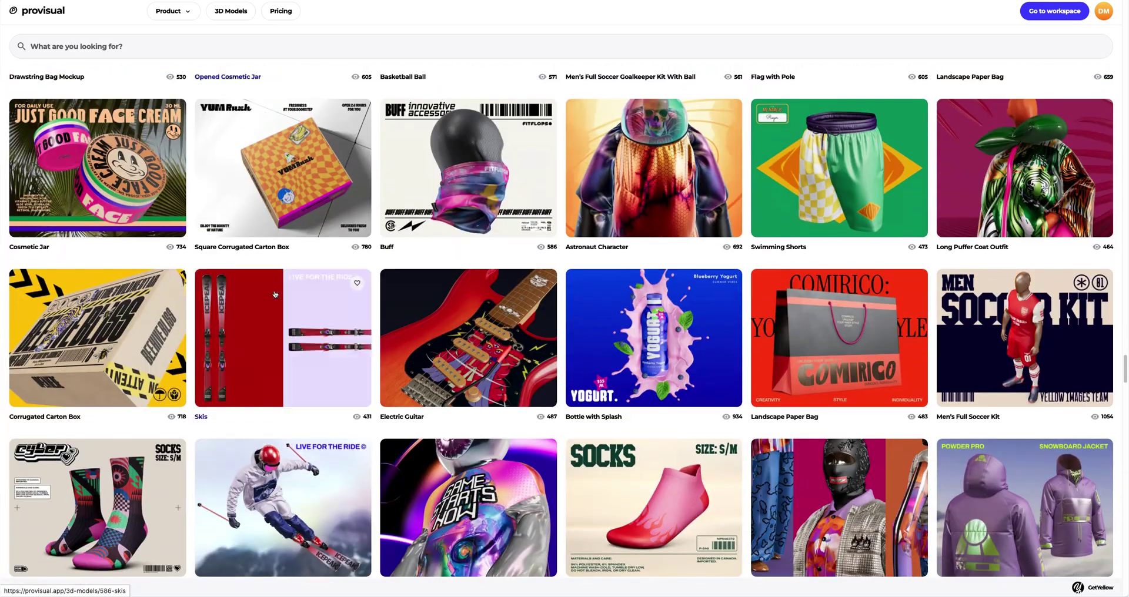
{"action": "scroll", "coordinate": [275, 294], "scroll_direction": "down", "scroll_amount": 4}
{"action": "scroll", "coordinate": [274, 293], "scroll_direction": "down", "scroll_amount": 4}
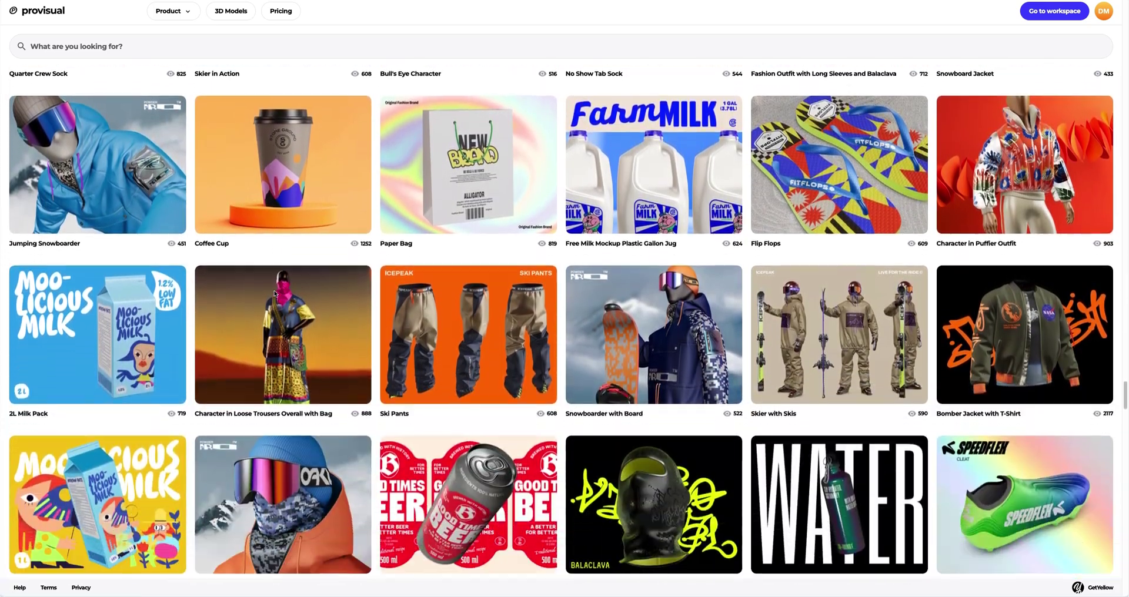
{"action": "scroll", "coordinate": [274, 294], "scroll_direction": "down", "scroll_amount": 4}
{"action": "scroll", "coordinate": [274, 293], "scroll_direction": "down", "scroll_amount": 2}
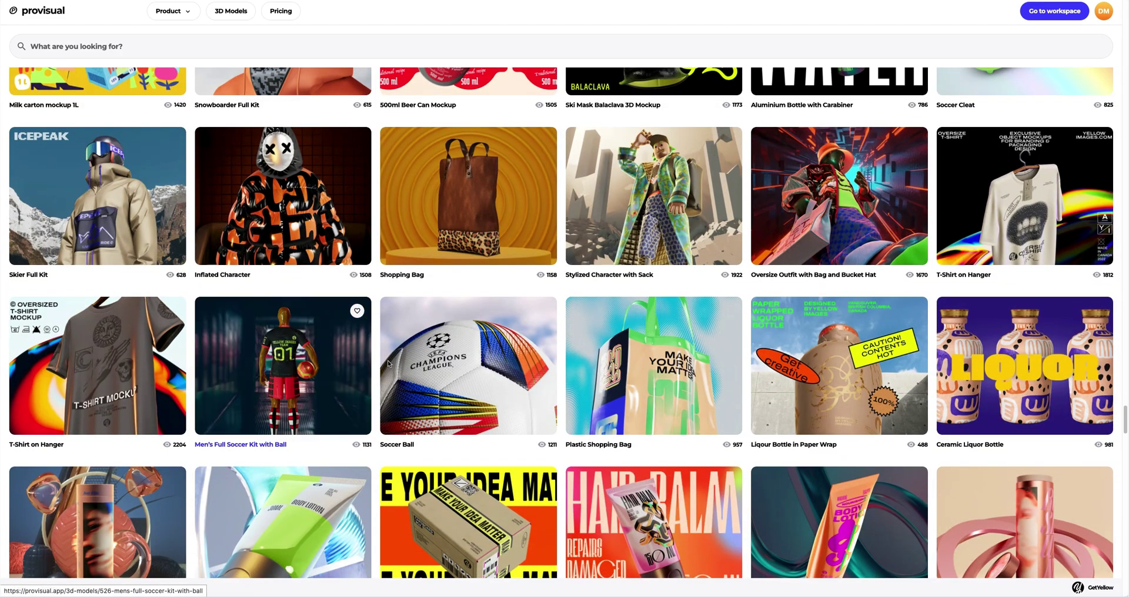
Step: Open the Soccer Ball card, view its red and green-grass previews, and create a project from it
{"action": "left_click", "coordinate": [465, 370]}
{"action": "left_click", "coordinate": [503, 399]}
{"action": "left_click", "coordinate": [562, 396]}
{"action": "left_click", "coordinate": [609, 396]}
{"action": "left_click", "coordinate": [650, 395]}
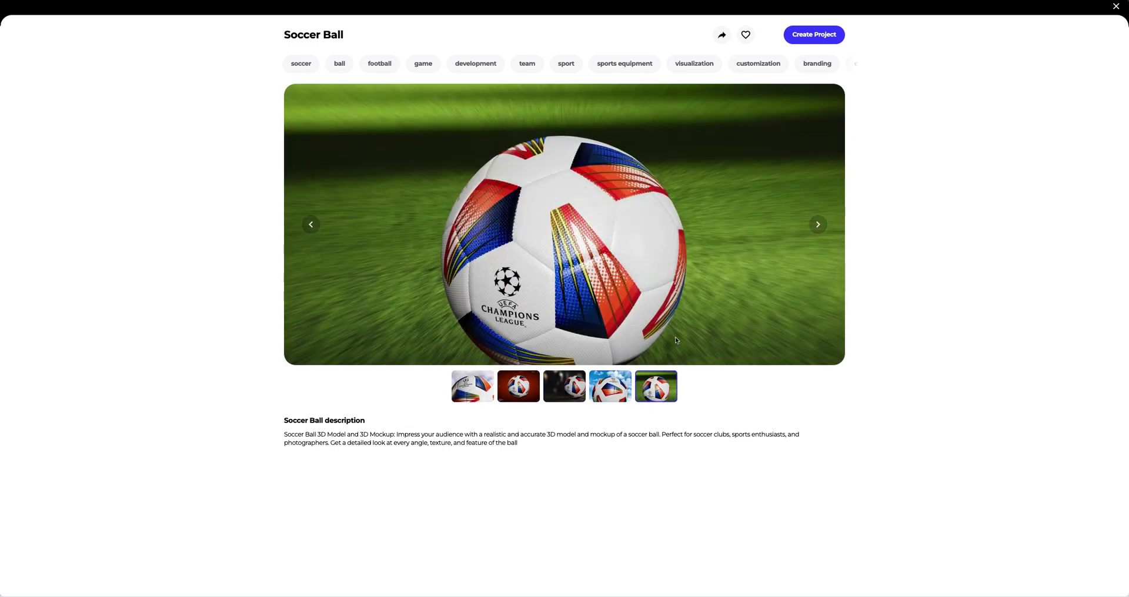
{"action": "left_click", "coordinate": [811, 37]}
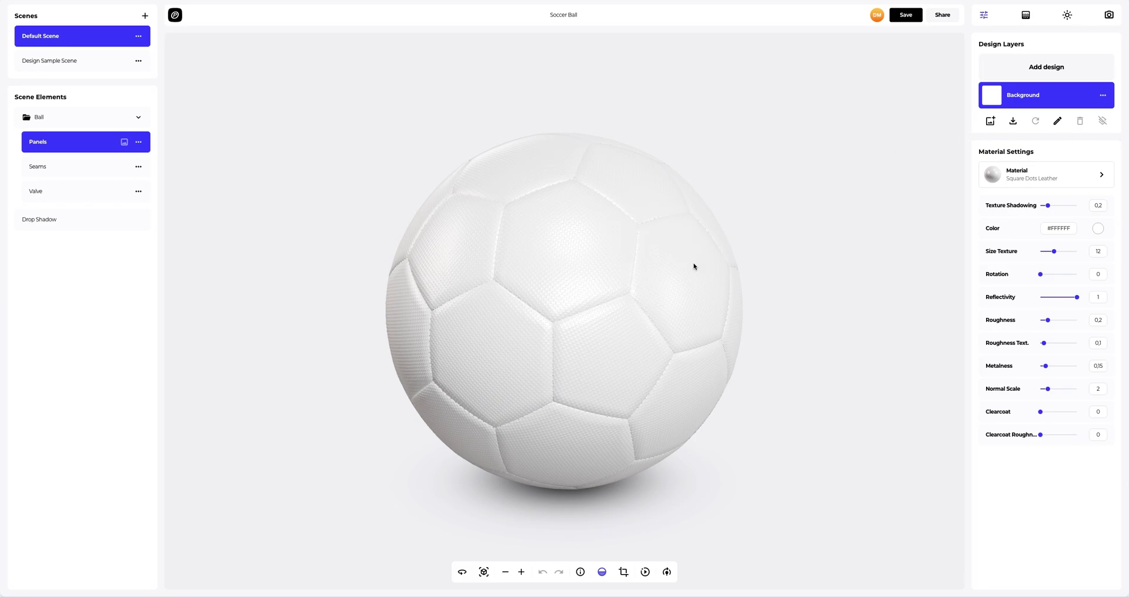
Step: Rotate the white ball sideways and zoom in on its Square Dots Leather panels
{"action": "left_click_drag", "start_coordinate": [689, 267], "coordinate": [448, 267]}
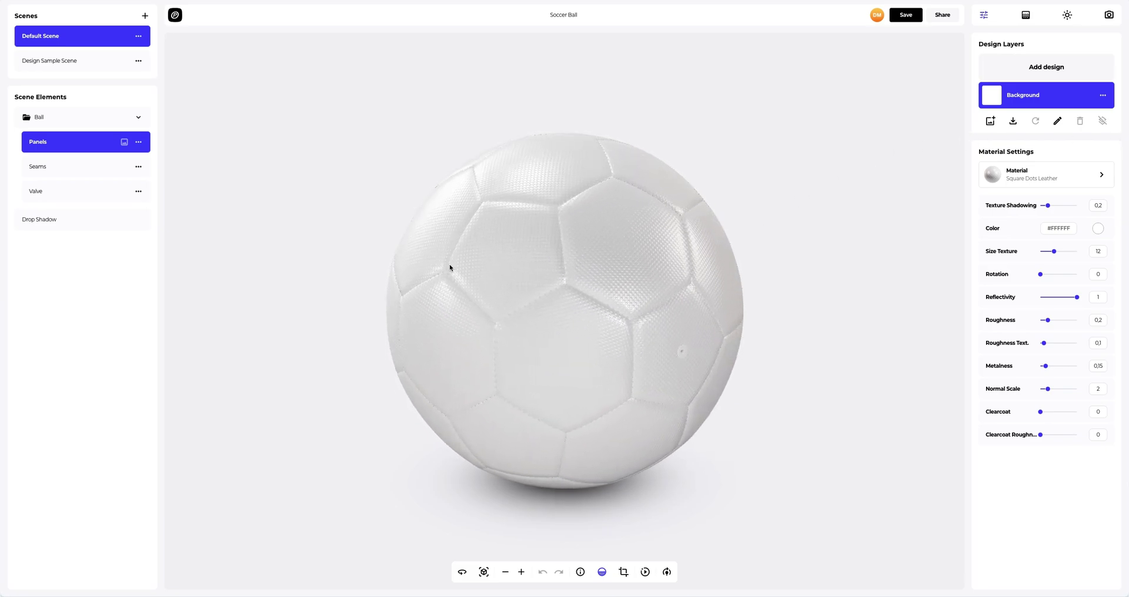
{"action": "scroll", "coordinate": [537, 267], "scroll_direction": "up", "scroll_amount": 5}
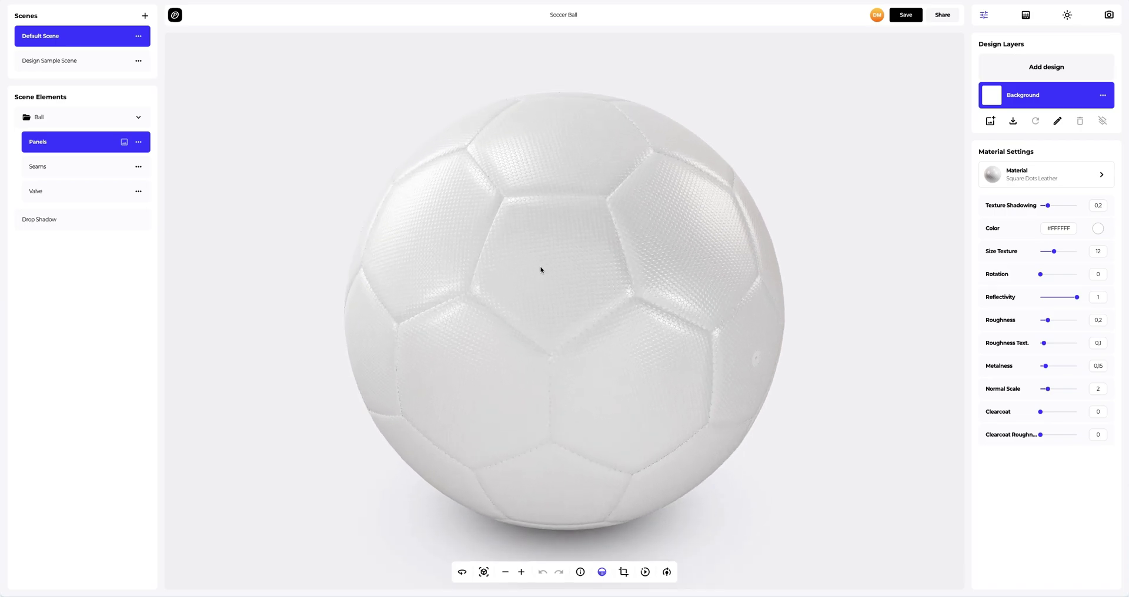
{"action": "scroll", "coordinate": [540, 270], "scroll_direction": "up", "scroll_amount": 2}
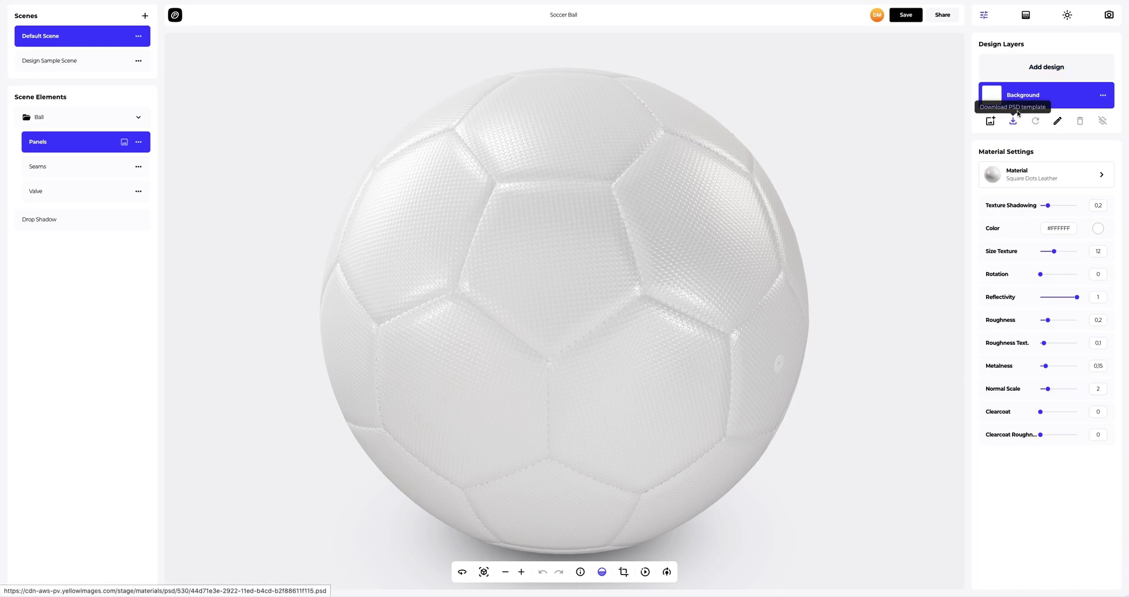
Step: Apply Design.jpg to the ball panels at full opacity and save the design
{"action": "left_click", "coordinate": [1039, 72]}
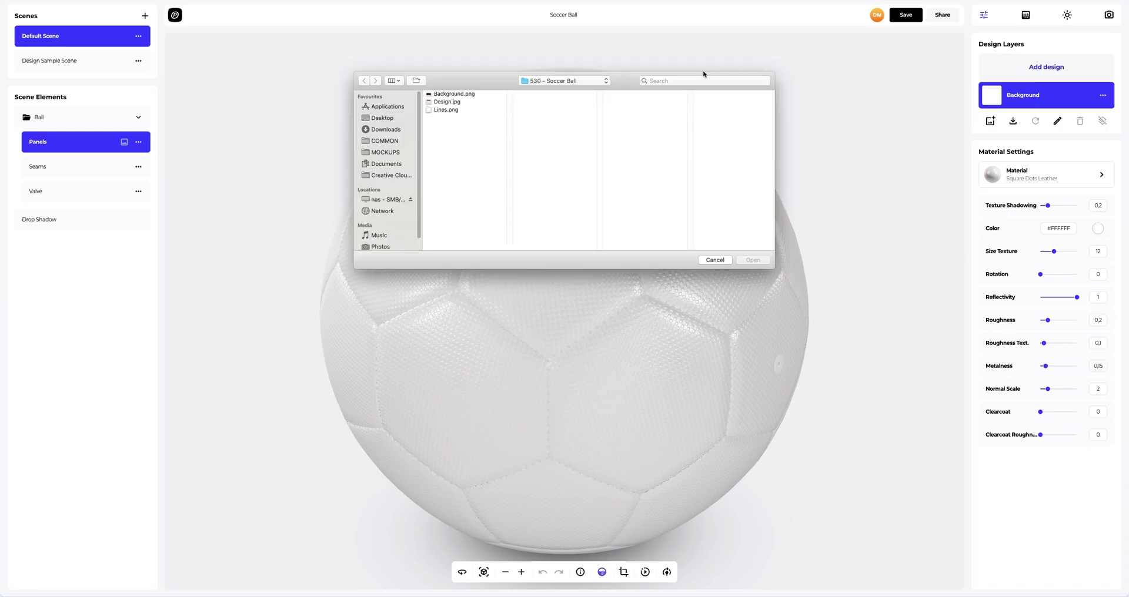
{"action": "left_click", "coordinate": [453, 102]}
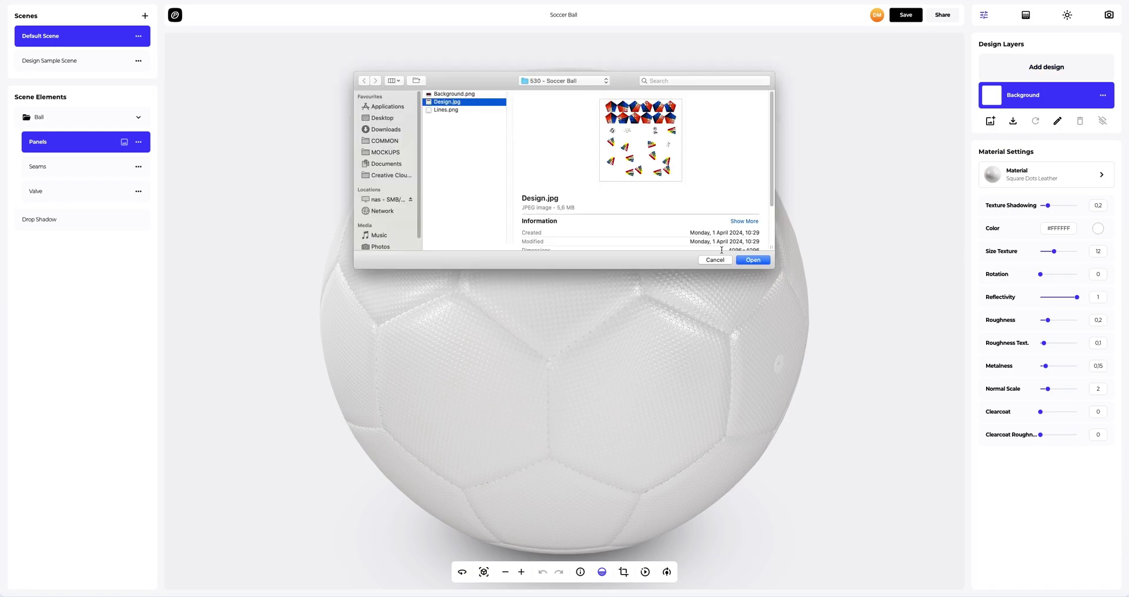
{"action": "left_click", "coordinate": [742, 260]}
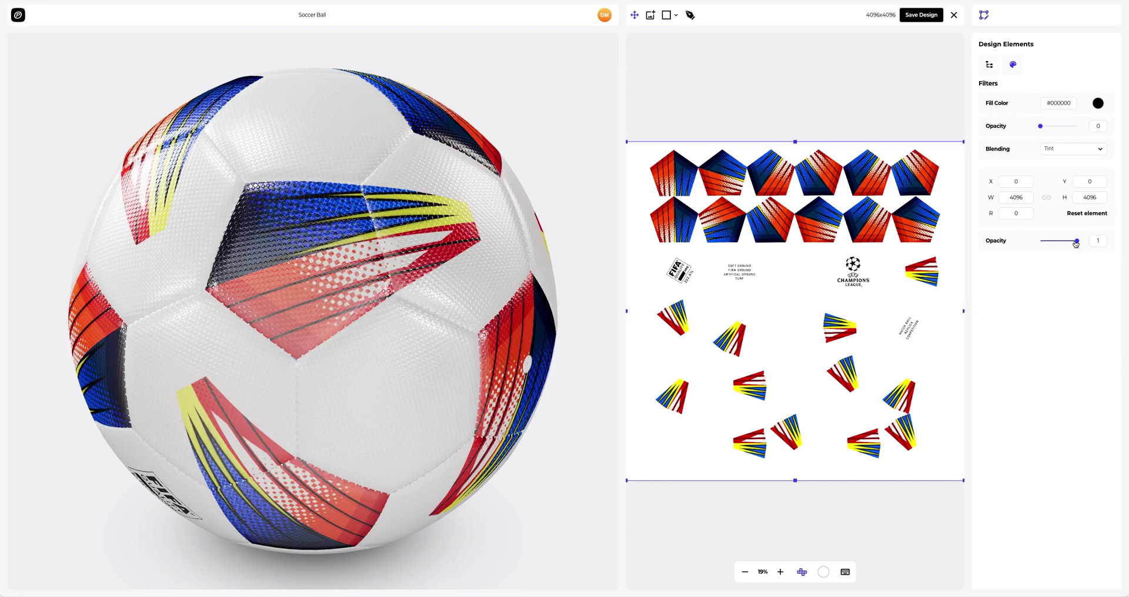
{"action": "left_click_drag", "start_coordinate": [1075, 241], "coordinate": [1058, 244]}
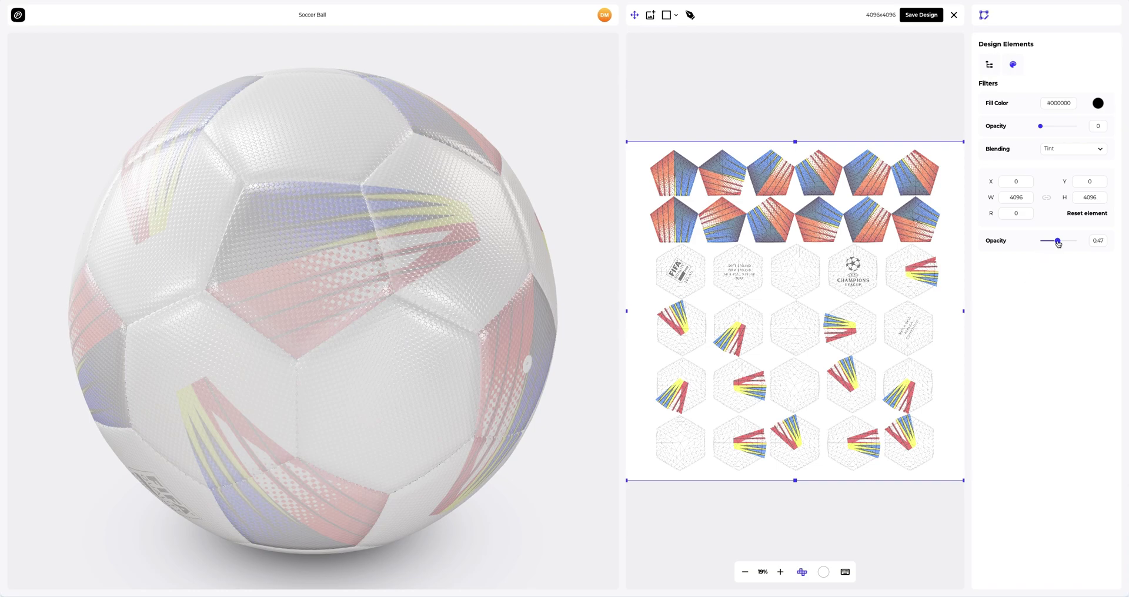
{"action": "left_click_drag", "start_coordinate": [1057, 243], "coordinate": [1083, 243]}
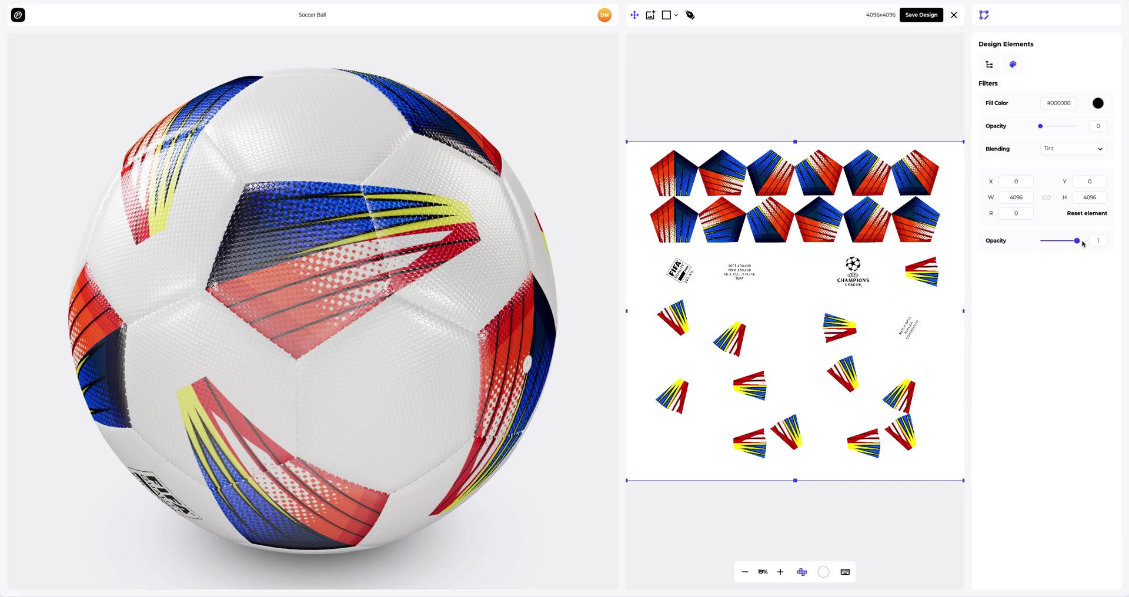
{"action": "left_click", "coordinate": [931, 17]}
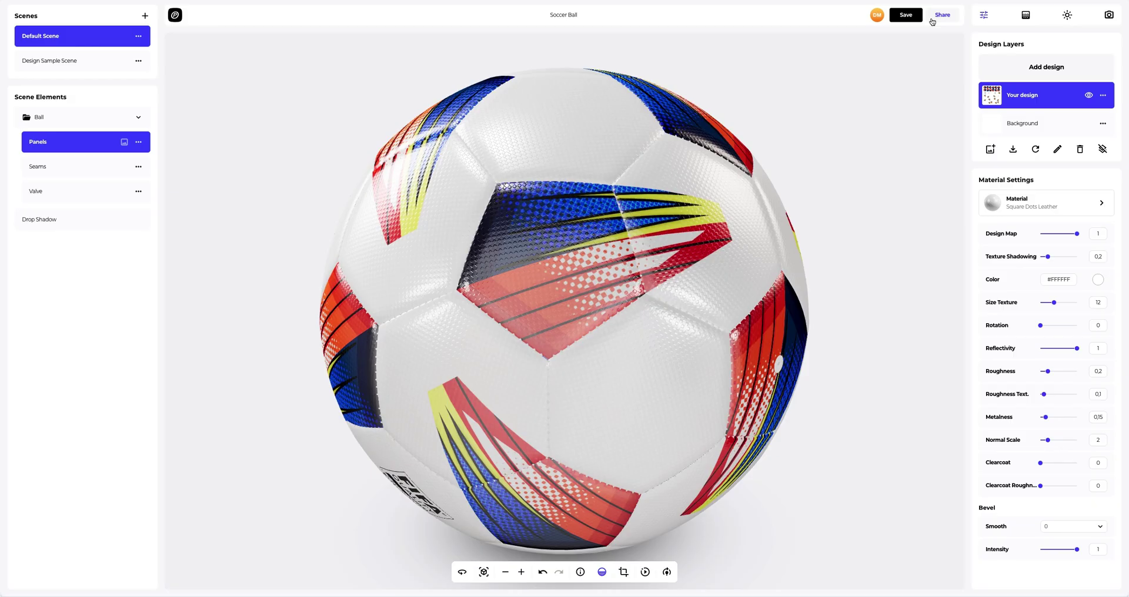
{"action": "left_click_drag", "start_coordinate": [427, 293], "coordinate": [556, 314]}
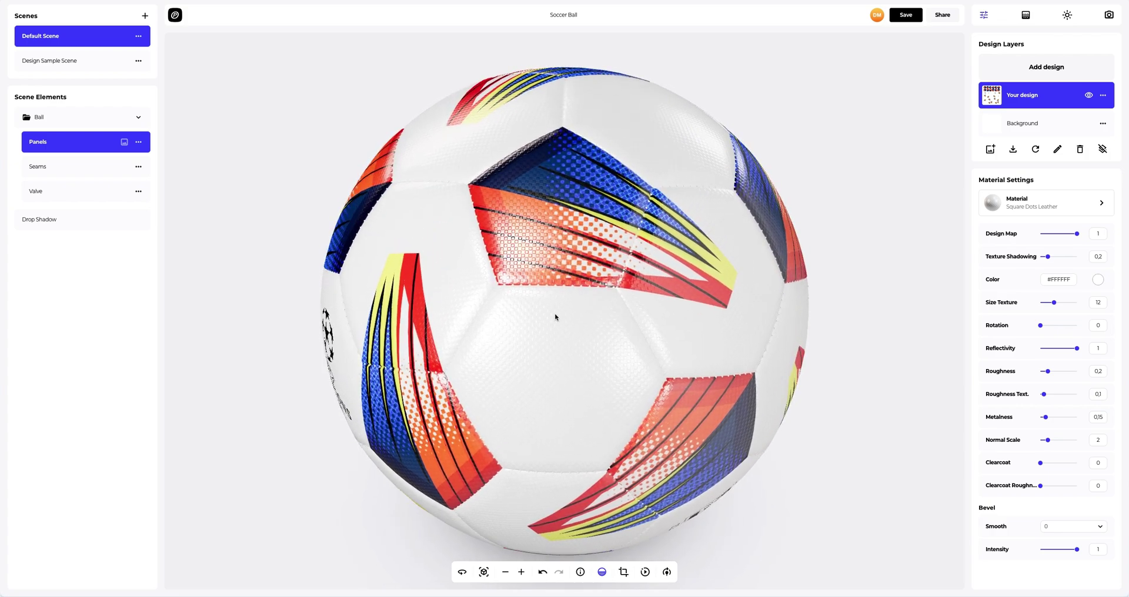
Step: Load Lines.png as a second design layer, position it at X 0, Y 0, and save
{"action": "left_click", "coordinate": [1047, 66]}
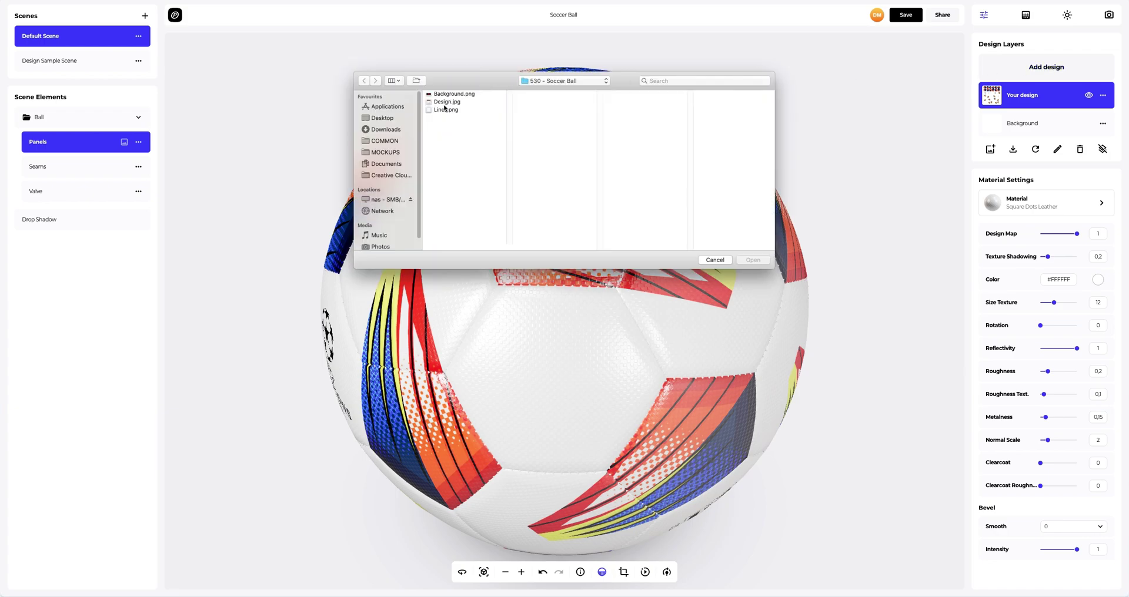
{"action": "left_click", "coordinate": [442, 110]}
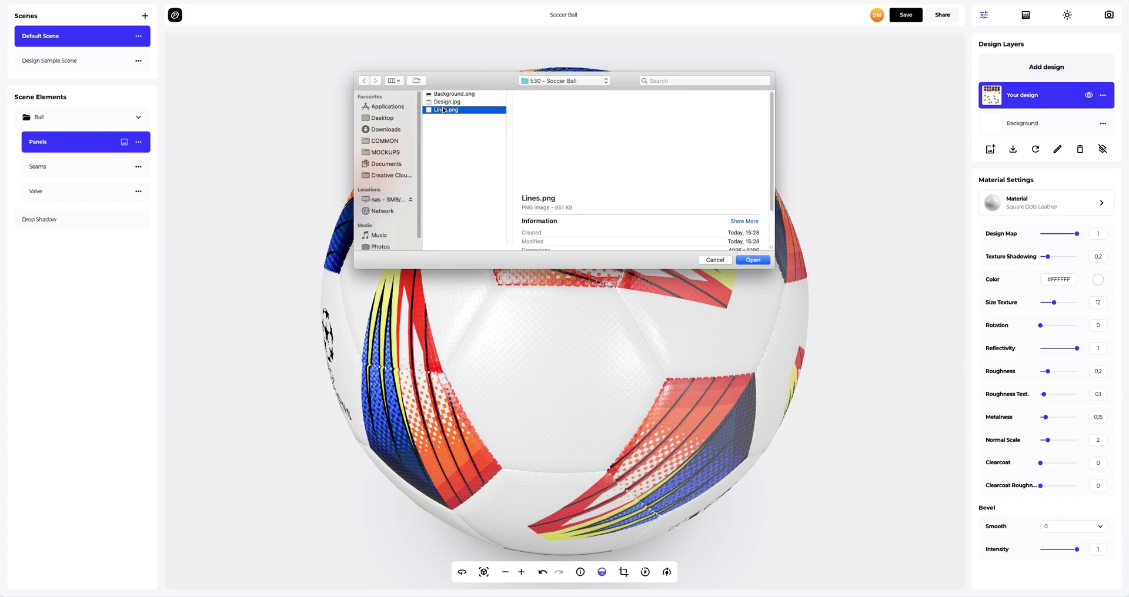
{"action": "left_click", "coordinate": [752, 260]}
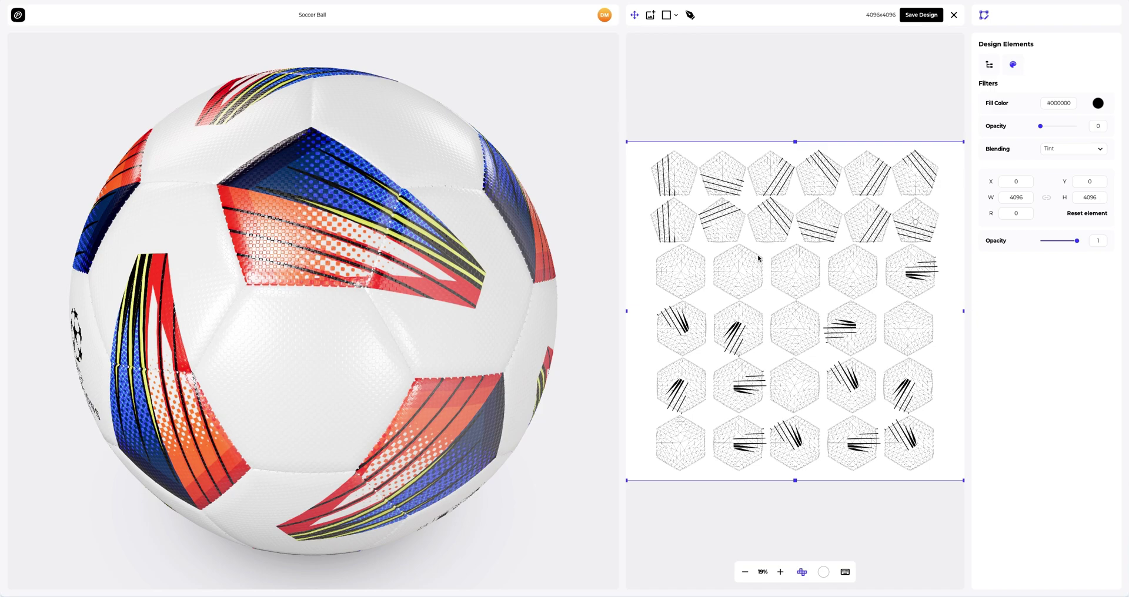
{"action": "mouse_move", "coordinate": [773, 218]}
{"action": "left_mouse_down"}
{"action": "mouse_move", "coordinate": [776, 239]}
{"action": "mouse_move", "coordinate": [774, 216]}
{"action": "left_mouse_up"}
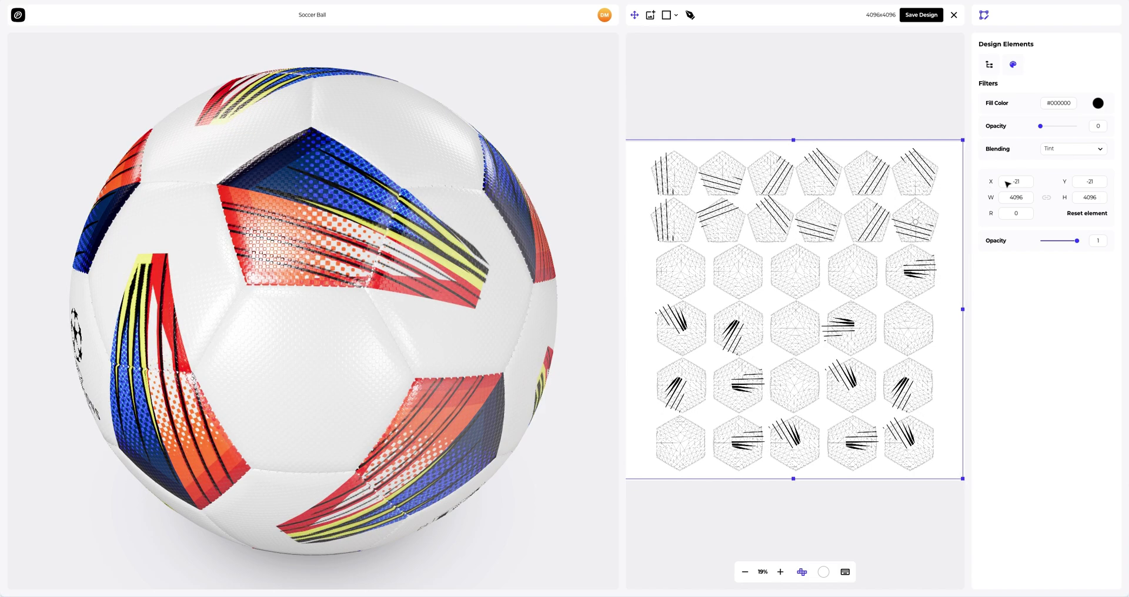
{"action": "left_click", "coordinate": [994, 182]}
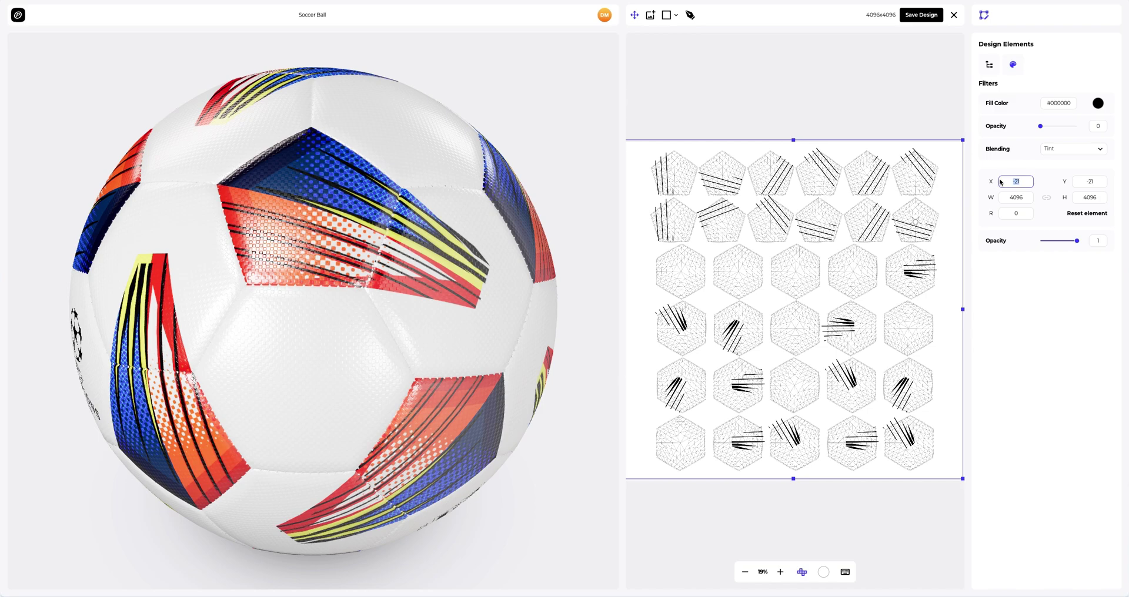
{"action": "left_click", "coordinate": [1066, 181]}
{"action": "type", "text": "0"}
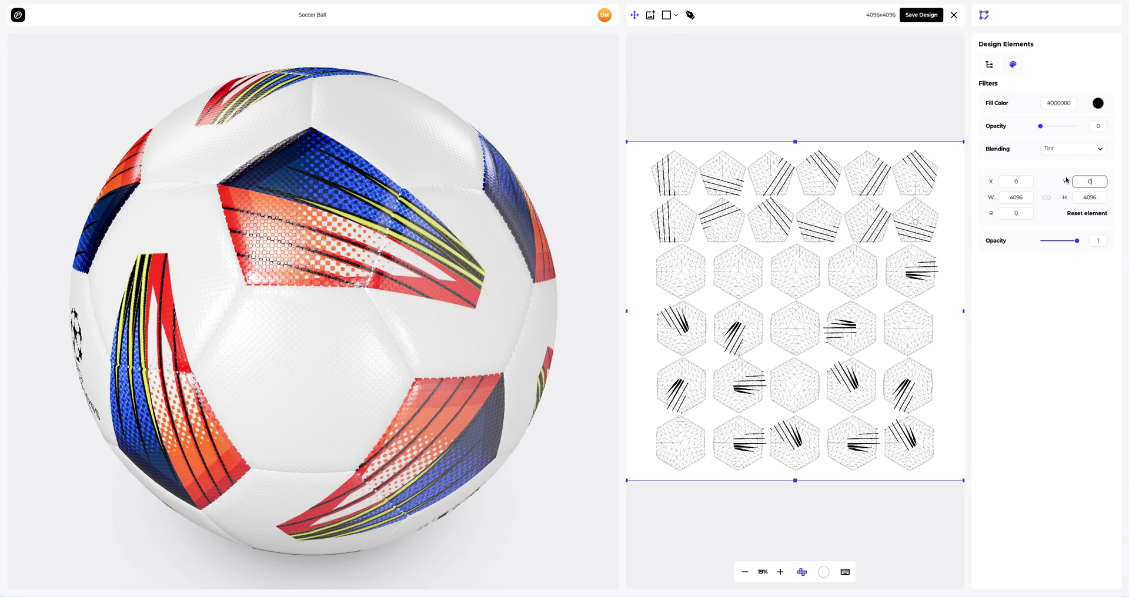
{"action": "left_click", "coordinate": [928, 17]}
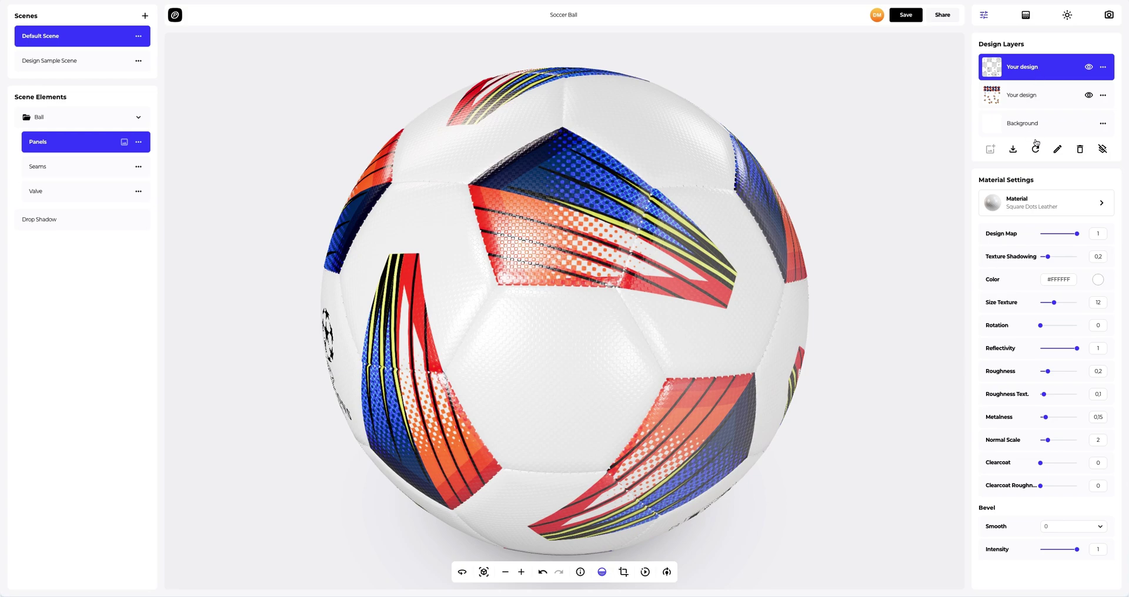
Step: Set the panel material to Color #FFB82D, Metalness 1 and Normal Scale 4.1
{"action": "left_click_drag", "start_coordinate": [1076, 234], "coordinate": [1026, 234]}
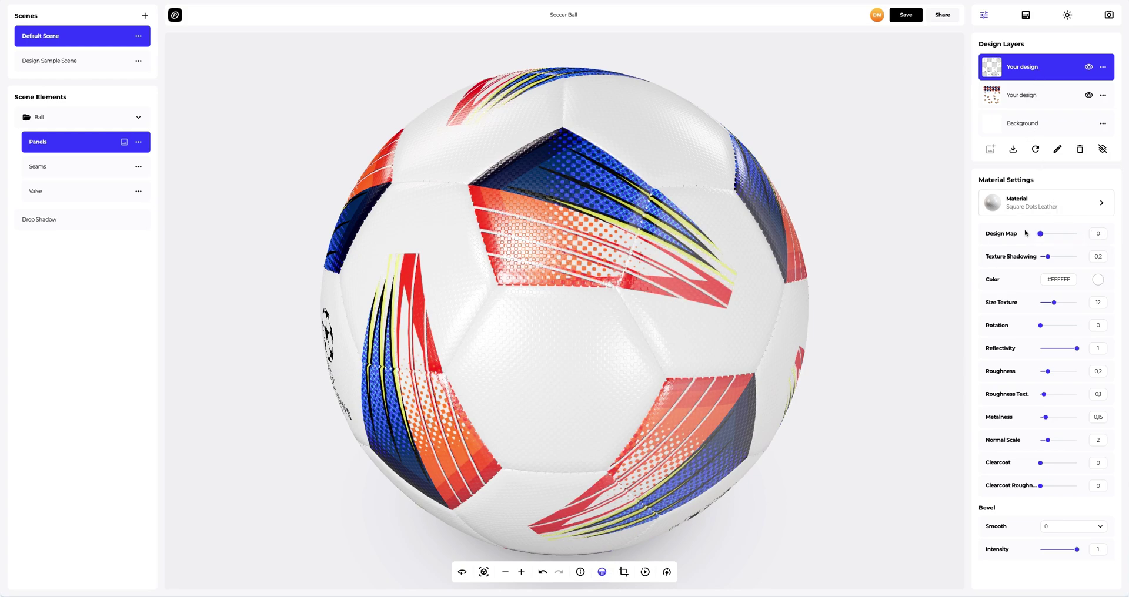
{"action": "left_click", "coordinate": [1096, 280]}
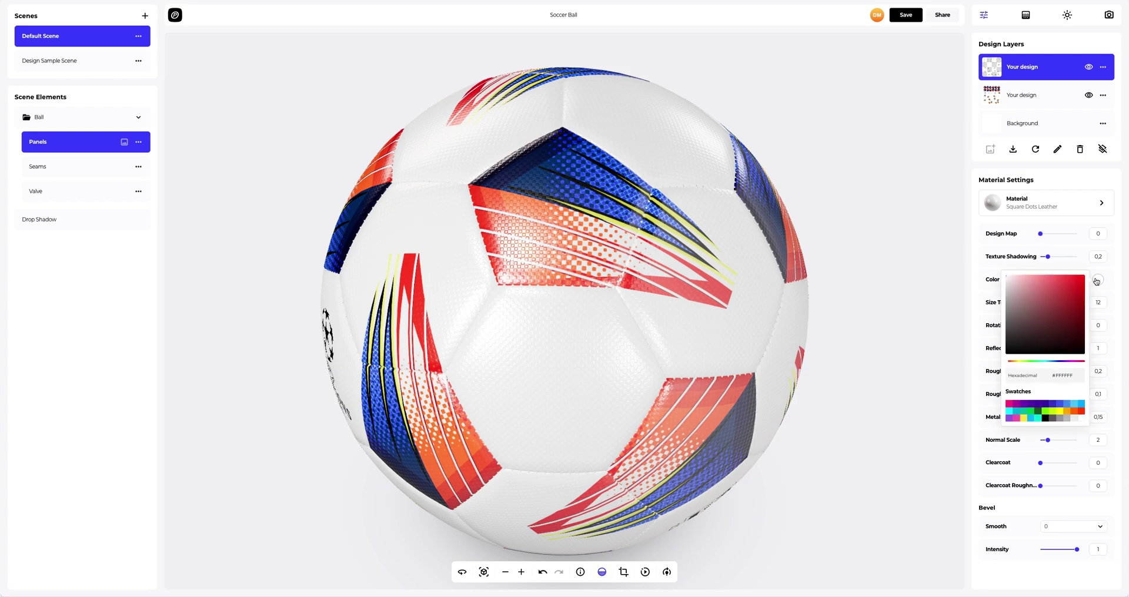
{"action": "left_click", "coordinate": [1065, 294]}
{"action": "left_click", "coordinate": [1045, 304]}
{"action": "left_click", "coordinate": [1068, 412]}
{"action": "left_click", "coordinate": [1072, 413]}
{"action": "key", "text": "ctrl+a"}
{"action": "type", "text": "#FFB82D"}
{"action": "left_click", "coordinate": [979, 361]}
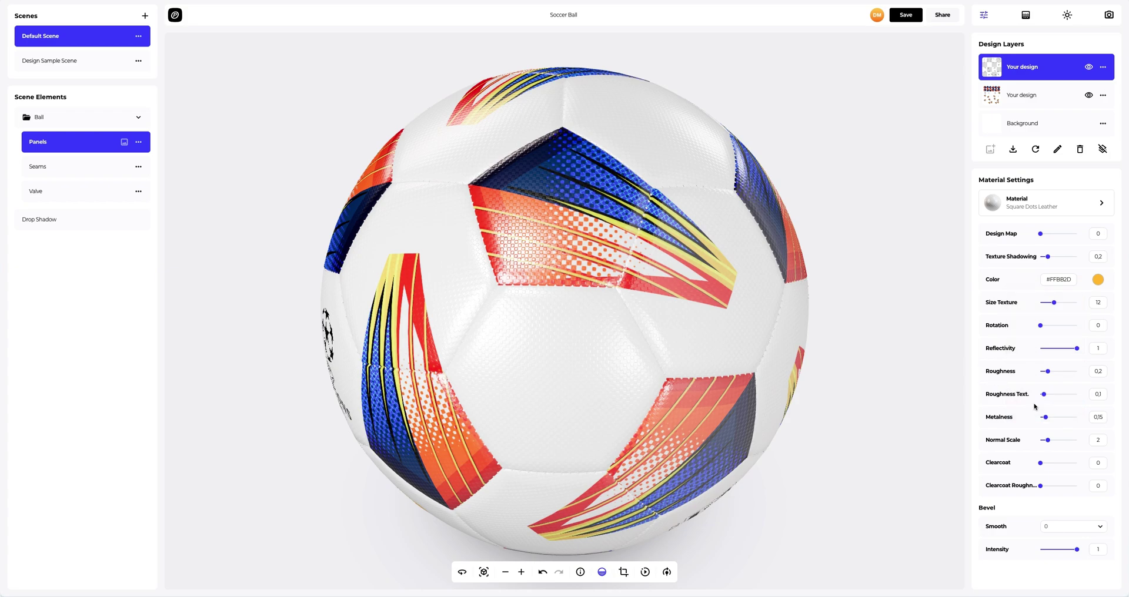
{"action": "left_click_drag", "start_coordinate": [1046, 418], "coordinate": [1057, 442]}
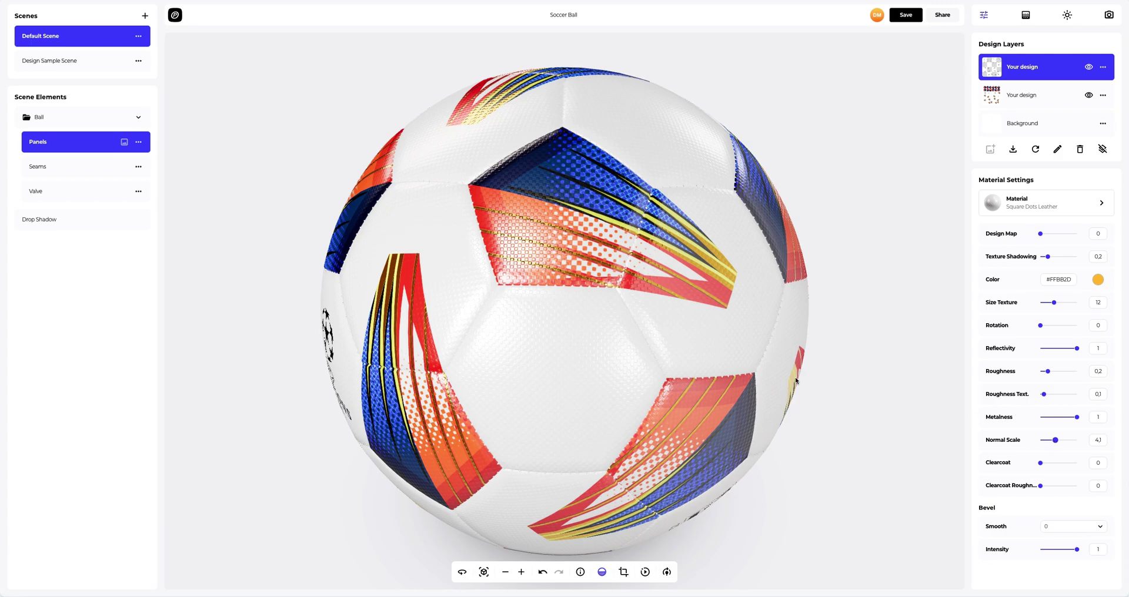
{"action": "left_click_drag", "start_coordinate": [789, 378], "coordinate": [374, 364]}
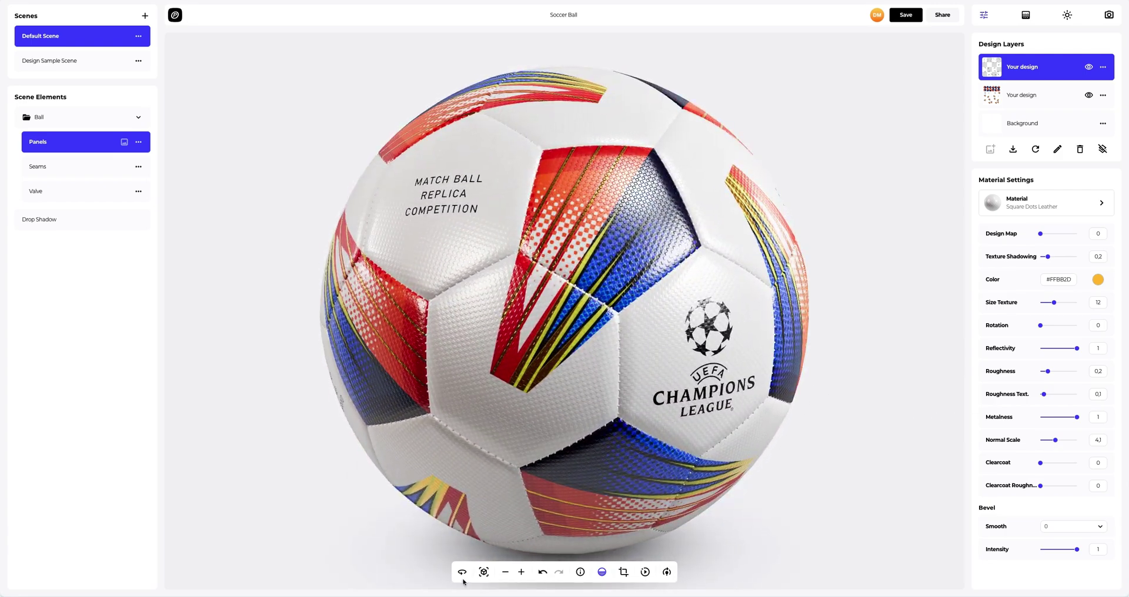
Step: Reset the ball's framing and give the scene a solid green background
{"action": "left_click", "coordinate": [483, 572]}
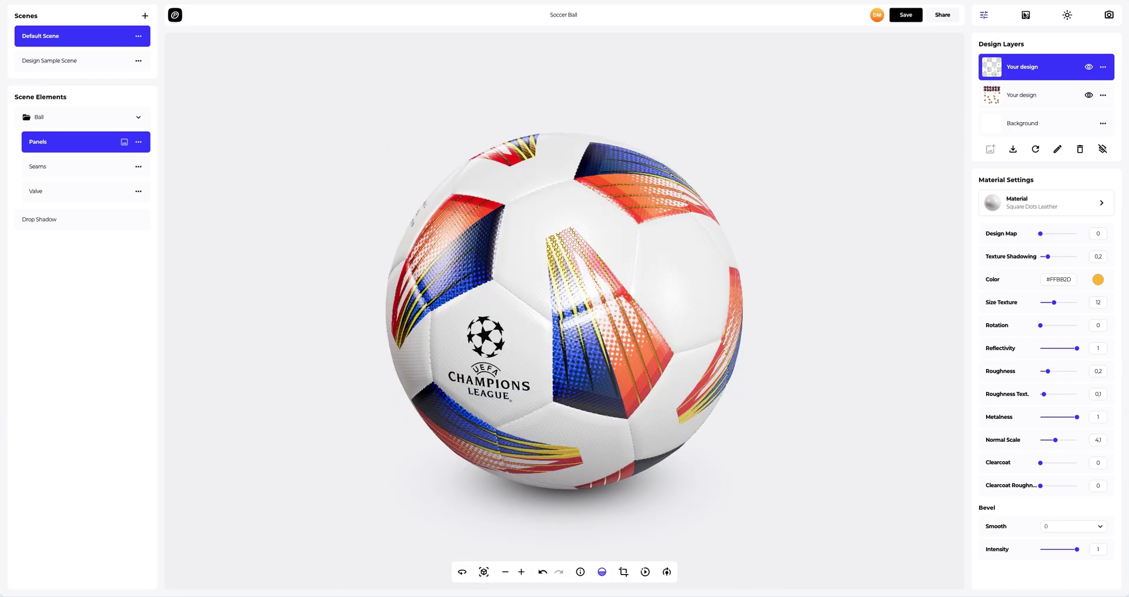
{"action": "left_click", "coordinate": [1024, 16]}
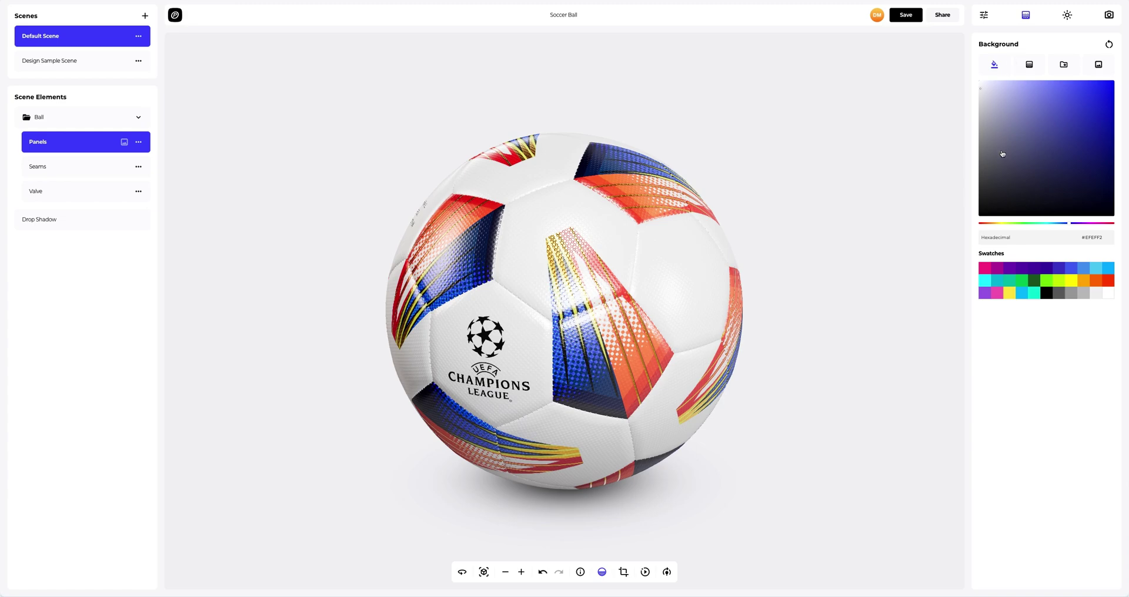
{"action": "left_click", "coordinate": [1033, 283]}
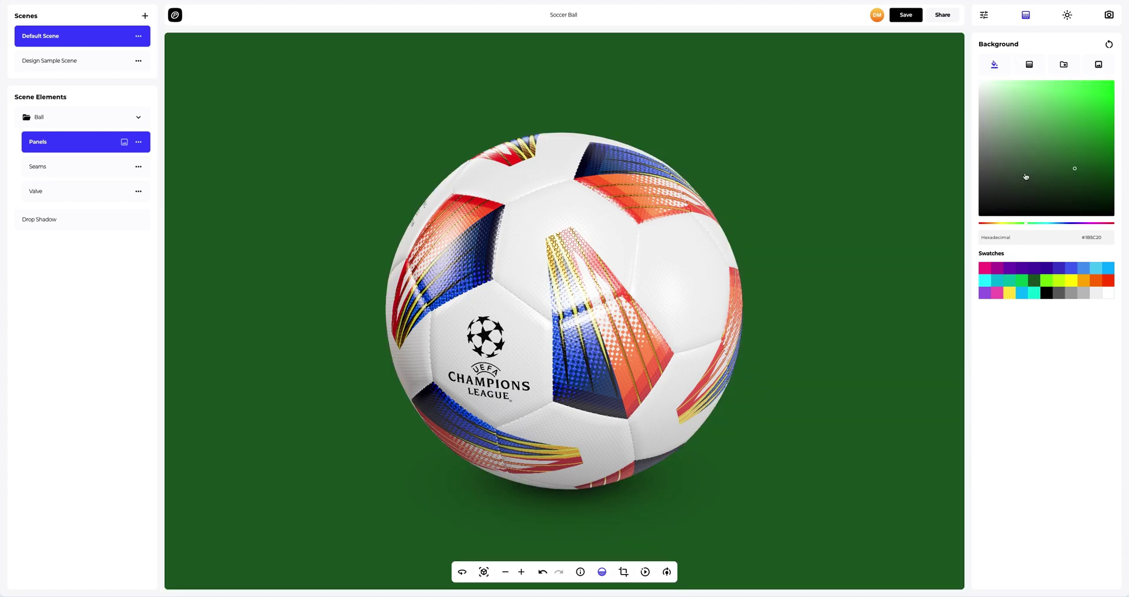
{"action": "mouse_move", "coordinate": [1058, 156]}
{"action": "left_mouse_down"}
{"action": "mouse_move", "coordinate": [1060, 146]}
{"action": "mouse_move", "coordinate": [1045, 152]}
{"action": "left_mouse_up"}
{"action": "left_click", "coordinate": [1045, 157]}
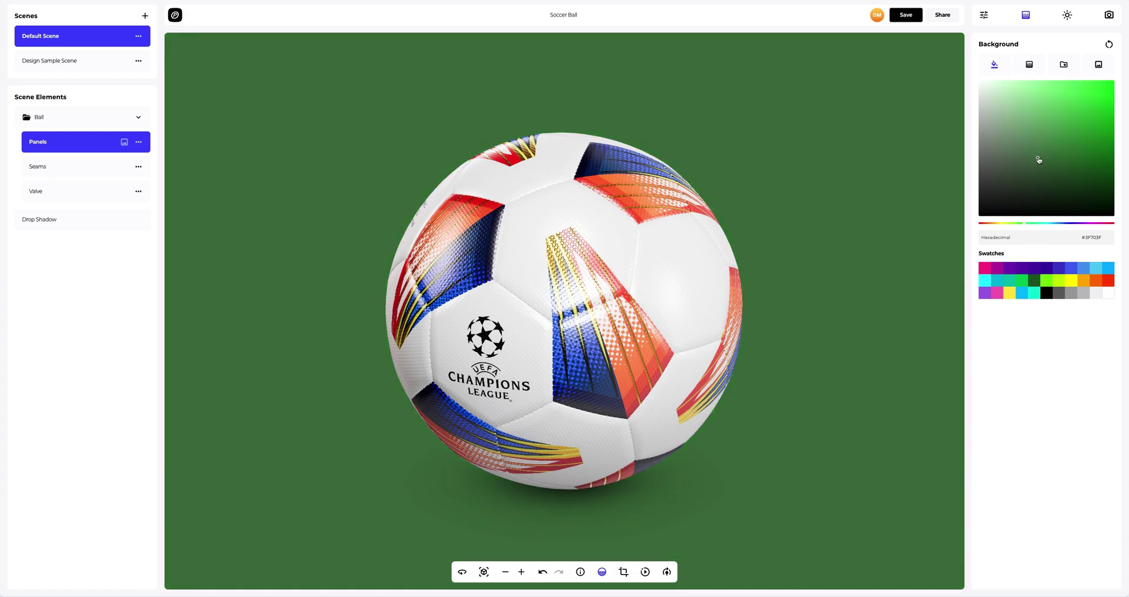
Step: Switch the background to a Radial gradient from grey #BDBDBD to dark green #1B5C20
{"action": "left_click", "coordinate": [1030, 72]}
{"action": "left_click", "coordinate": [1097, 114]}
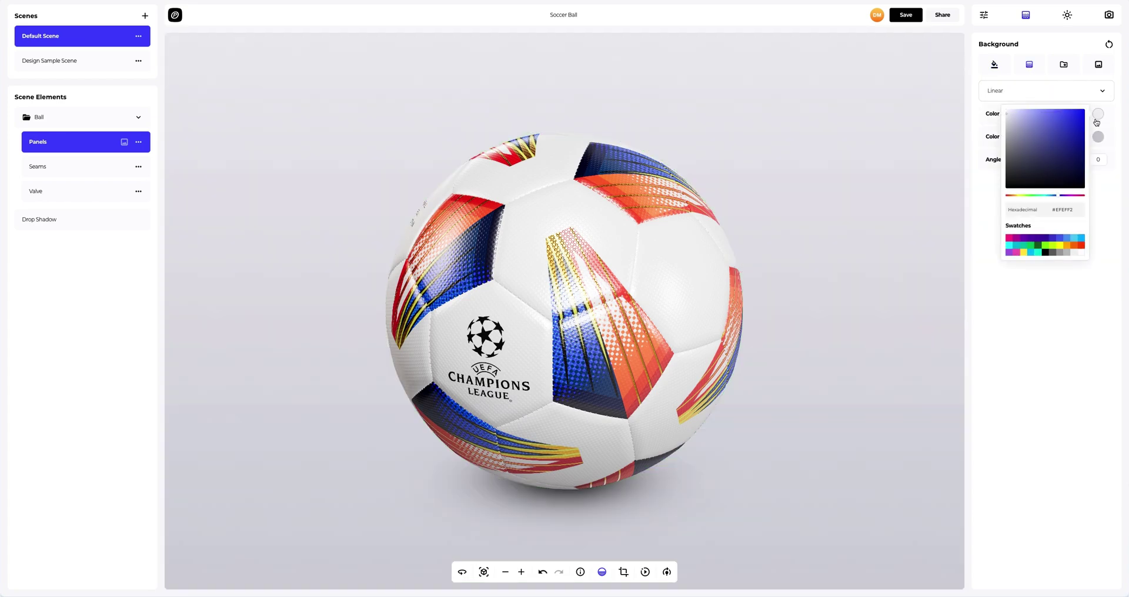
{"action": "left_click", "coordinate": [1064, 253]}
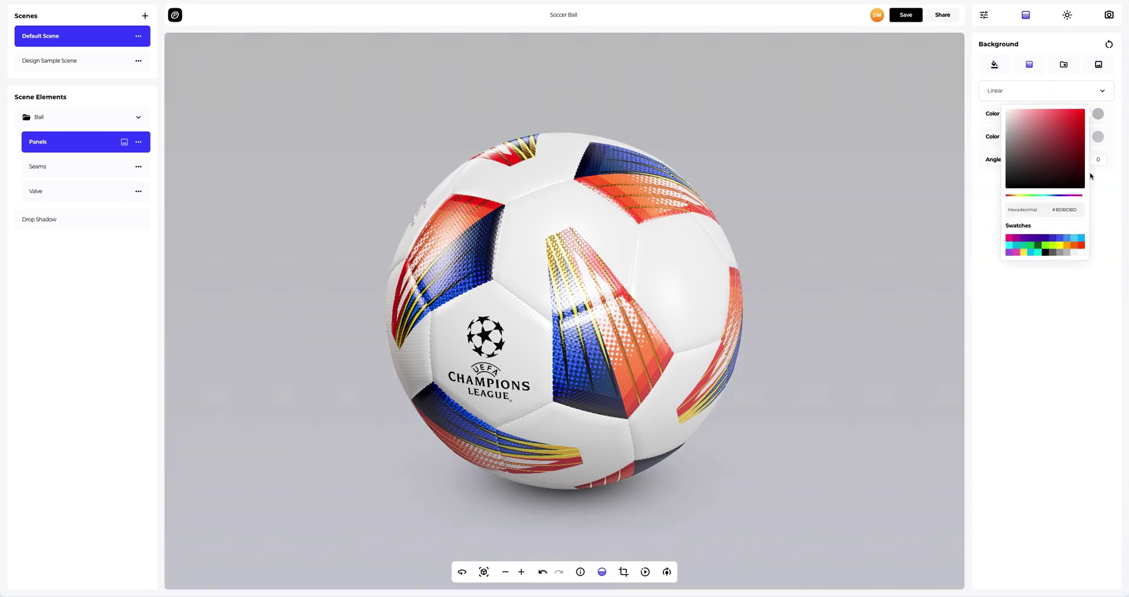
{"action": "left_click", "coordinate": [1098, 137]}
{"action": "left_click", "coordinate": [1038, 264]}
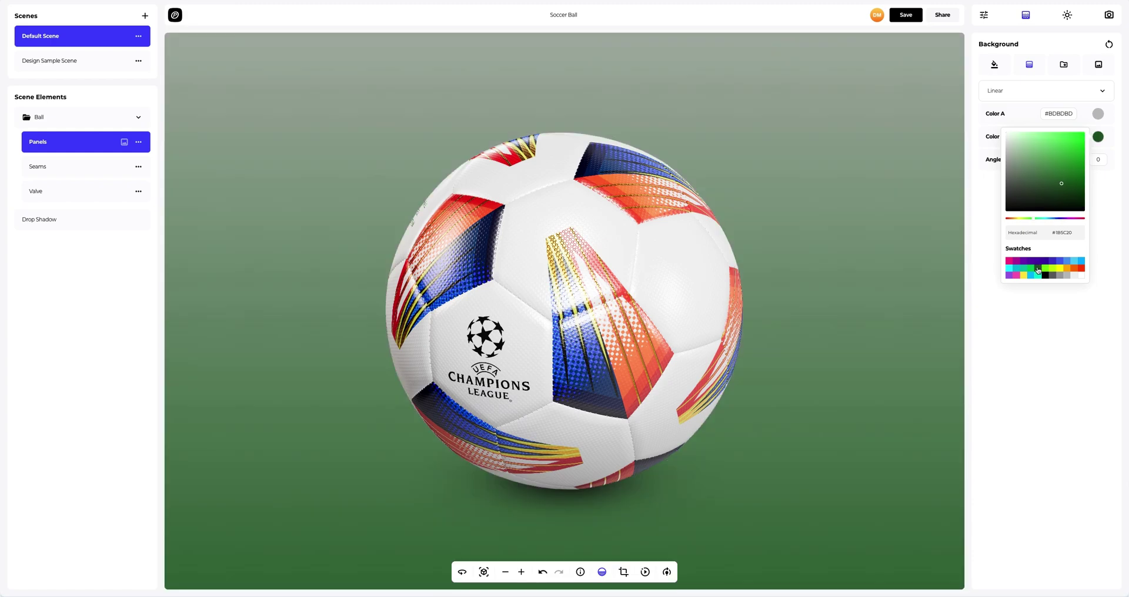
{"action": "left_click", "coordinate": [985, 231]}
{"action": "left_click", "coordinate": [999, 91]}
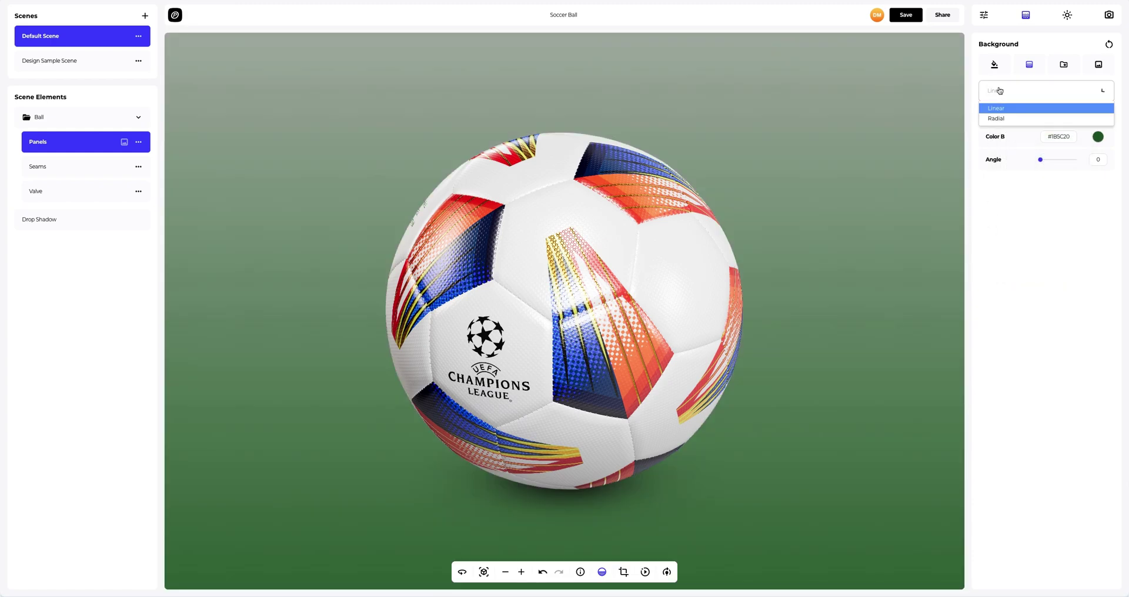
{"action": "left_click", "coordinate": [997, 119]}
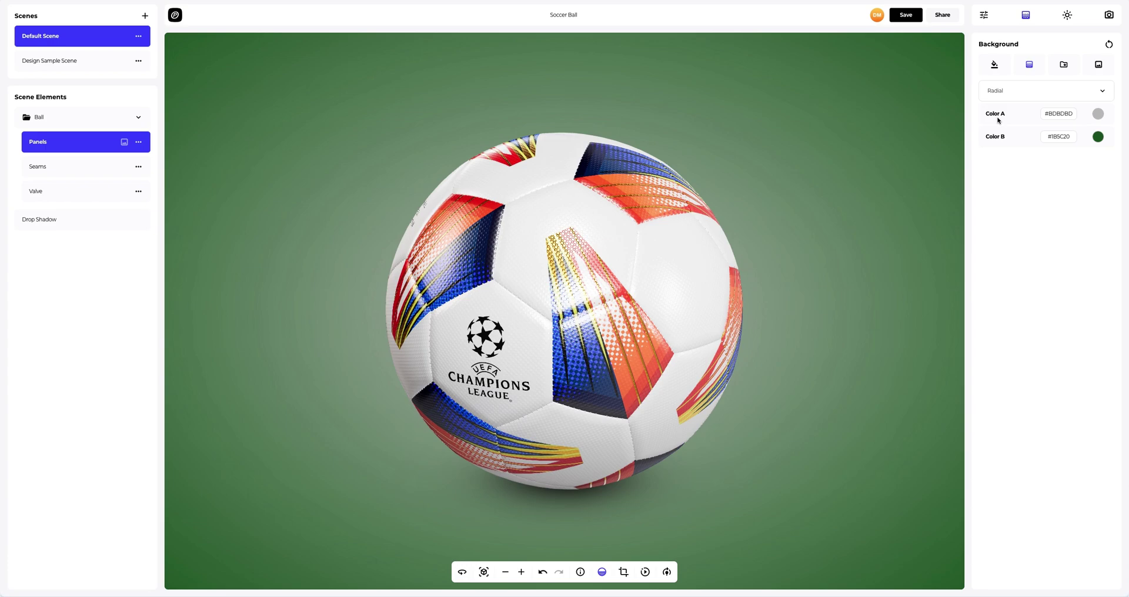
Step: Try the dark teal-blue, grey-blue gradient and green bokeh preset backdrops
{"action": "left_click", "coordinate": [1064, 65]}
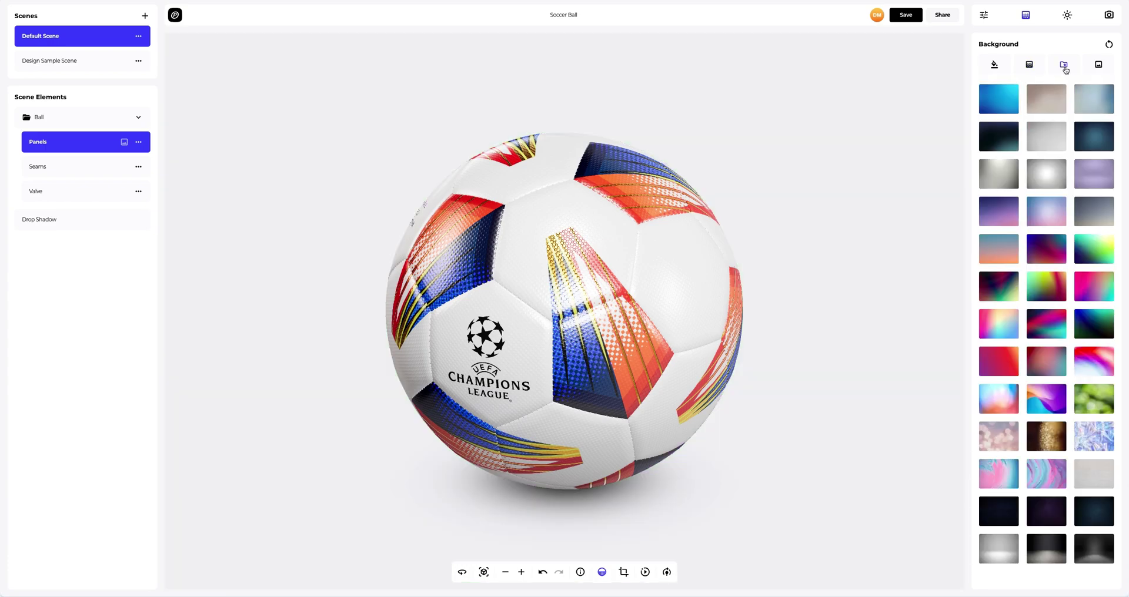
{"action": "left_click", "coordinate": [1096, 135]}
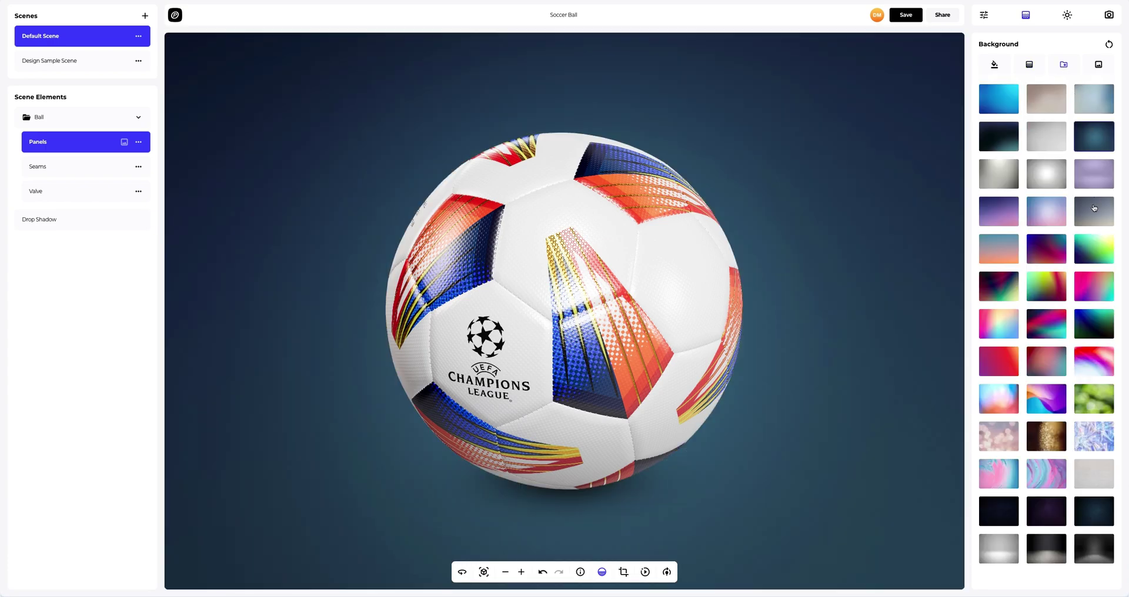
{"action": "left_click", "coordinate": [1093, 210]}
{"action": "left_click", "coordinate": [1091, 394]}
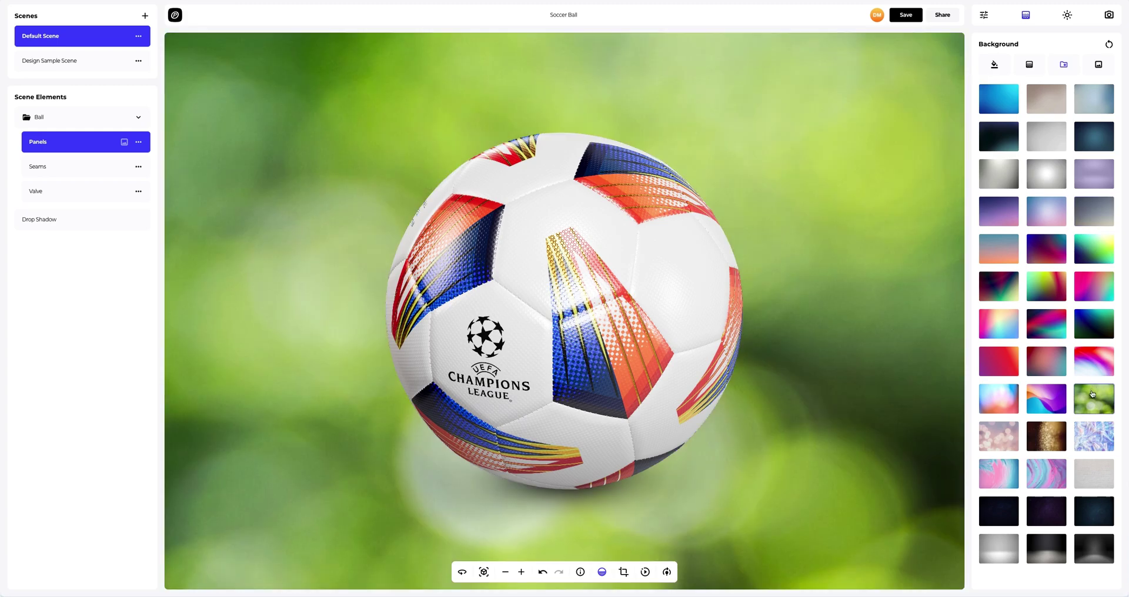
Step: Set Background.png as the custom background image
{"action": "left_click", "coordinate": [1098, 64]}
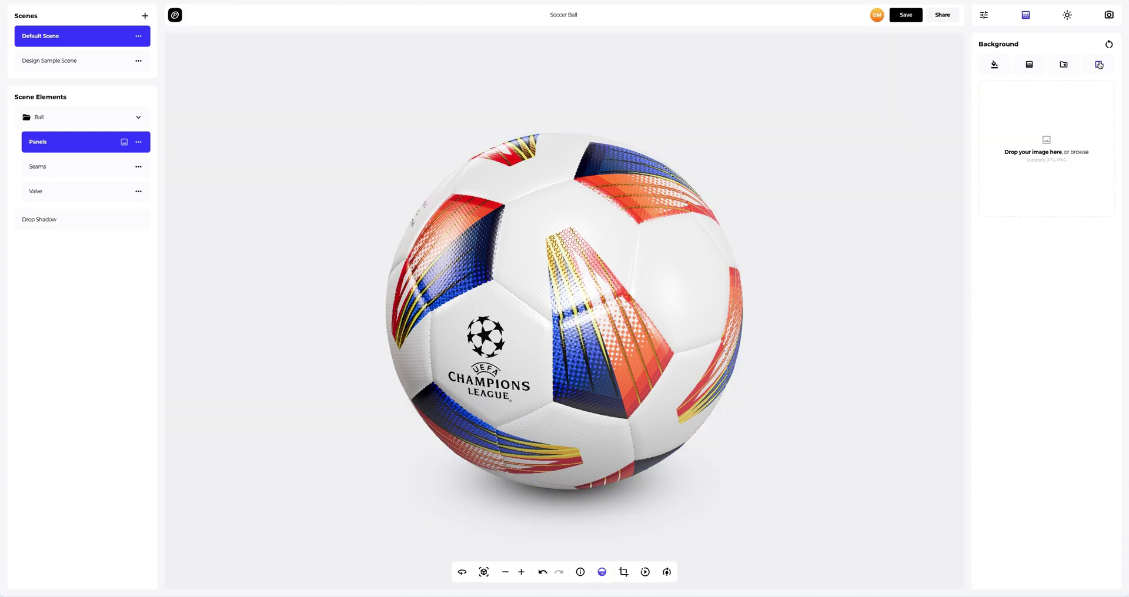
{"action": "left_click", "coordinate": [1049, 143]}
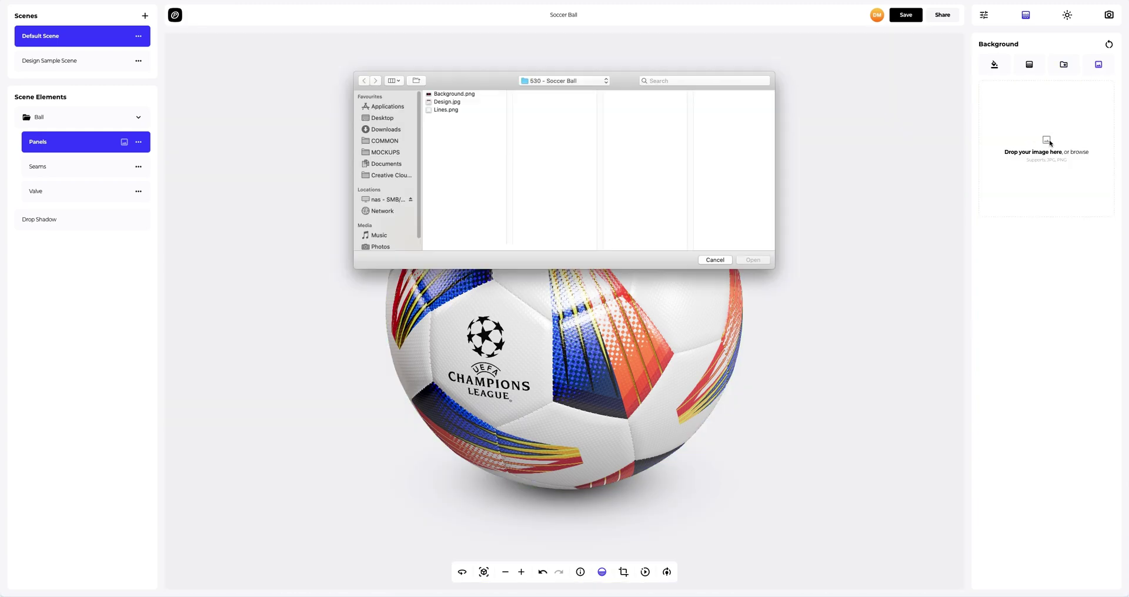
{"action": "left_click", "coordinate": [470, 95]}
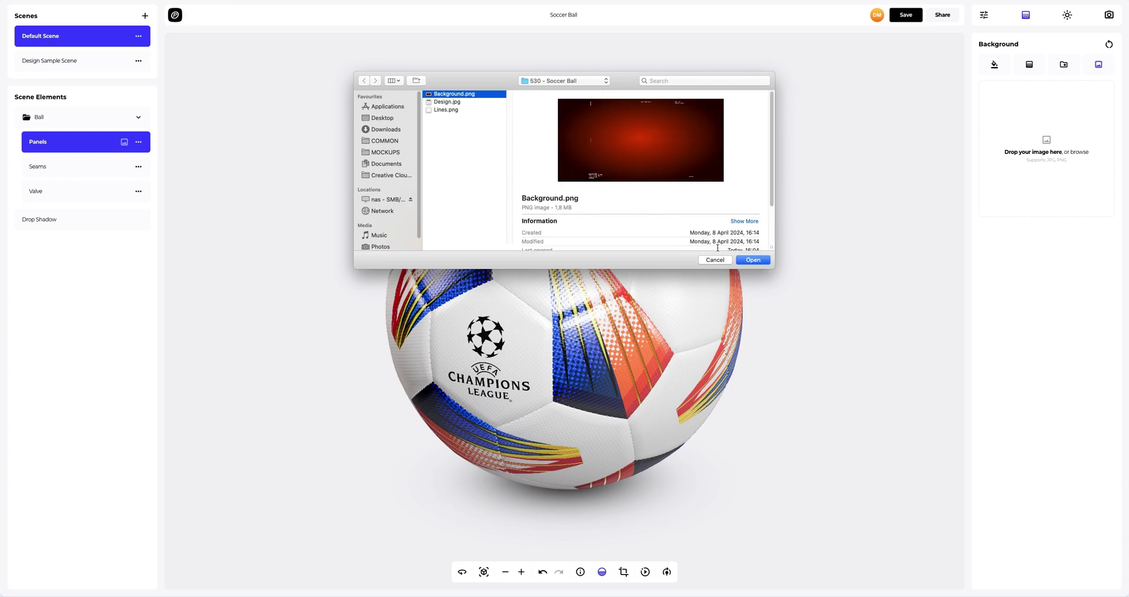
{"action": "left_click", "coordinate": [752, 260]}
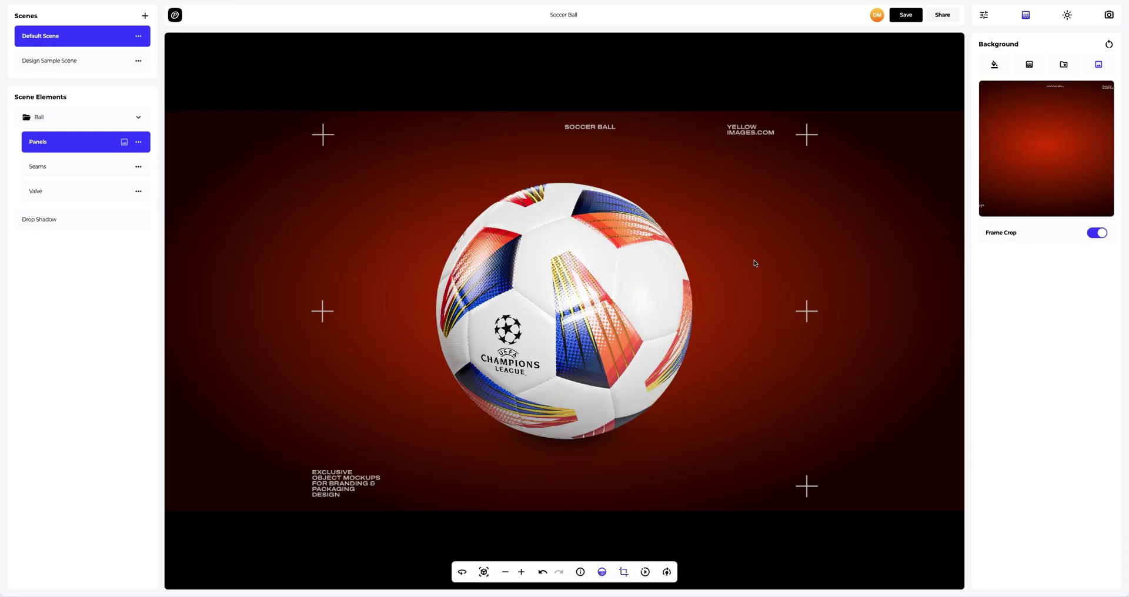
Step: Turn off Frame Crop, re-angle the spot light and raise its intensity to 2.59
{"action": "left_click", "coordinate": [1099, 235]}
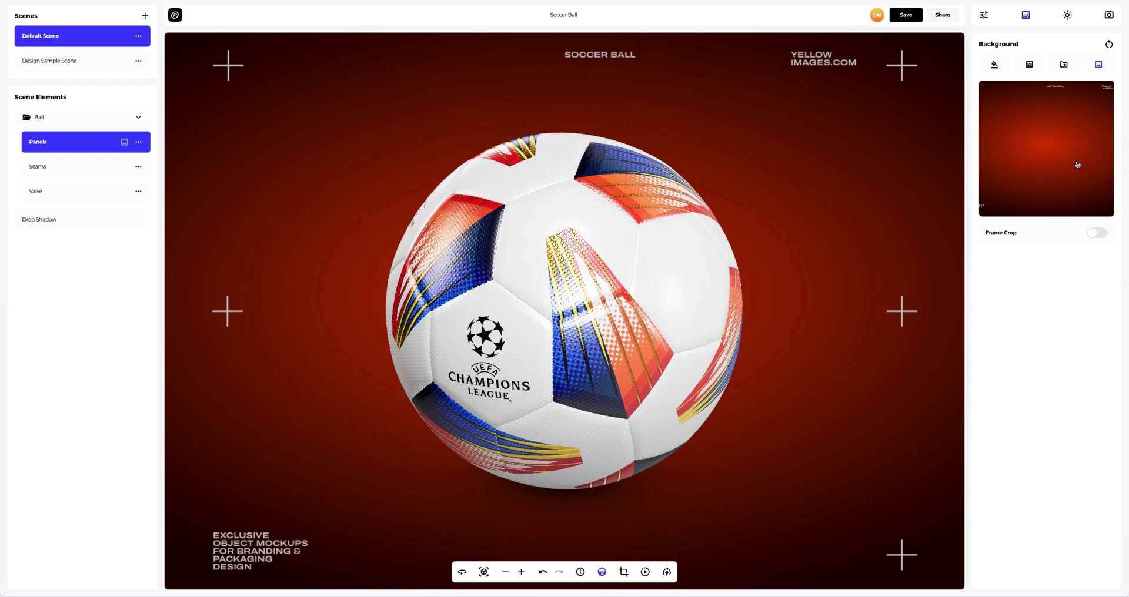
{"action": "left_click", "coordinate": [1066, 18]}
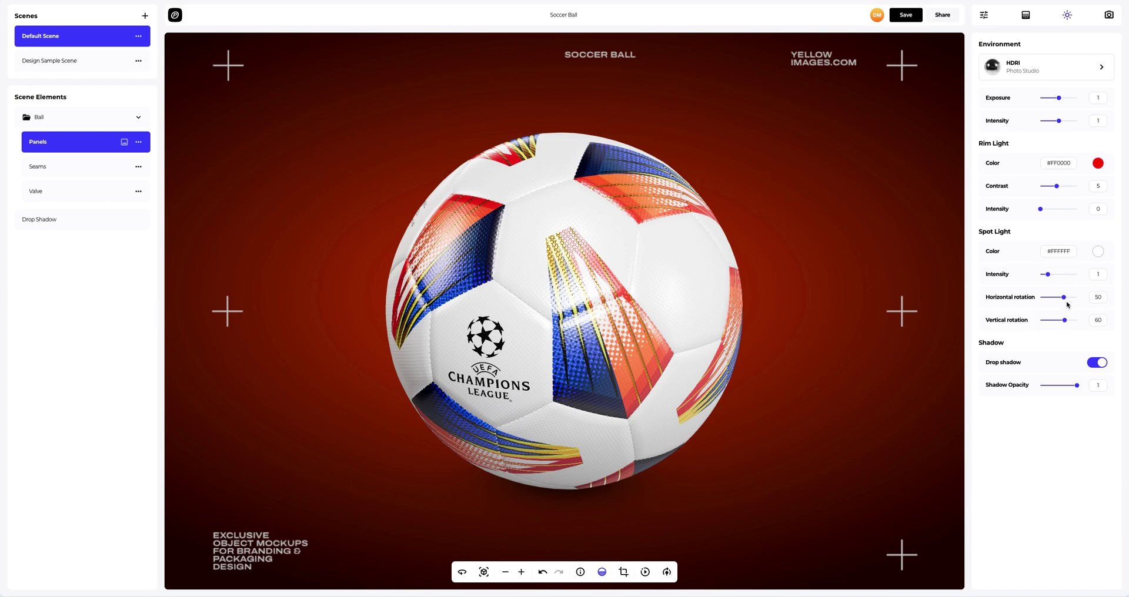
{"action": "mouse_move", "coordinate": [1064, 301]}
{"action": "left_mouse_down"}
{"action": "mouse_move", "coordinate": [1051, 301]}
{"action": "mouse_move", "coordinate": [1070, 301]}
{"action": "mouse_move", "coordinate": [1060, 302]}
{"action": "mouse_move", "coordinate": [1063, 322]}
{"action": "left_mouse_up"}
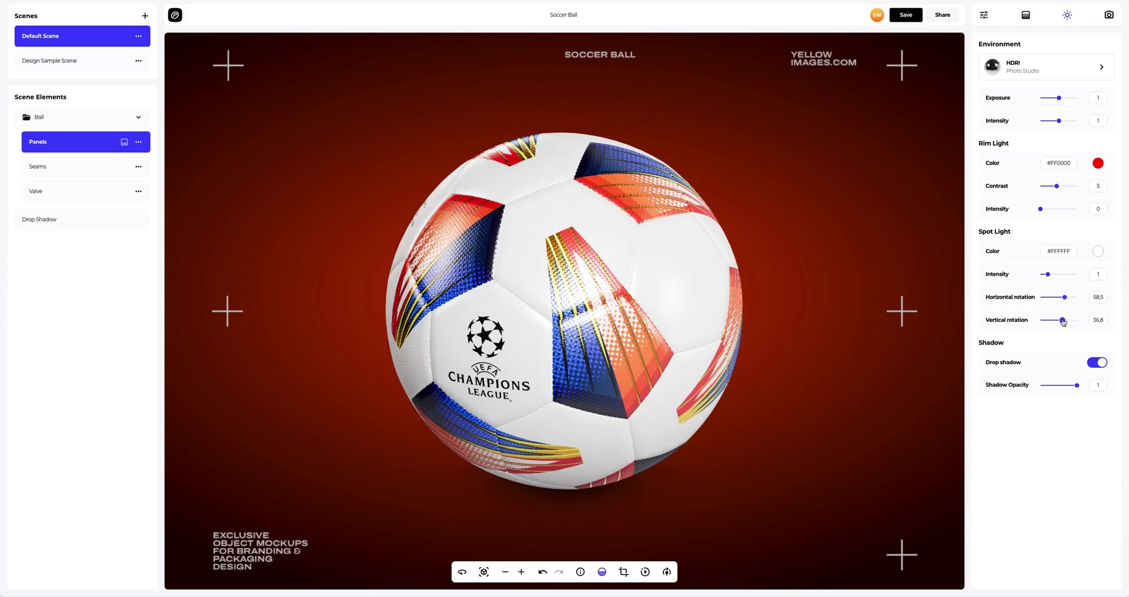
{"action": "left_click_drag", "start_coordinate": [1050, 276], "coordinate": [1059, 276]}
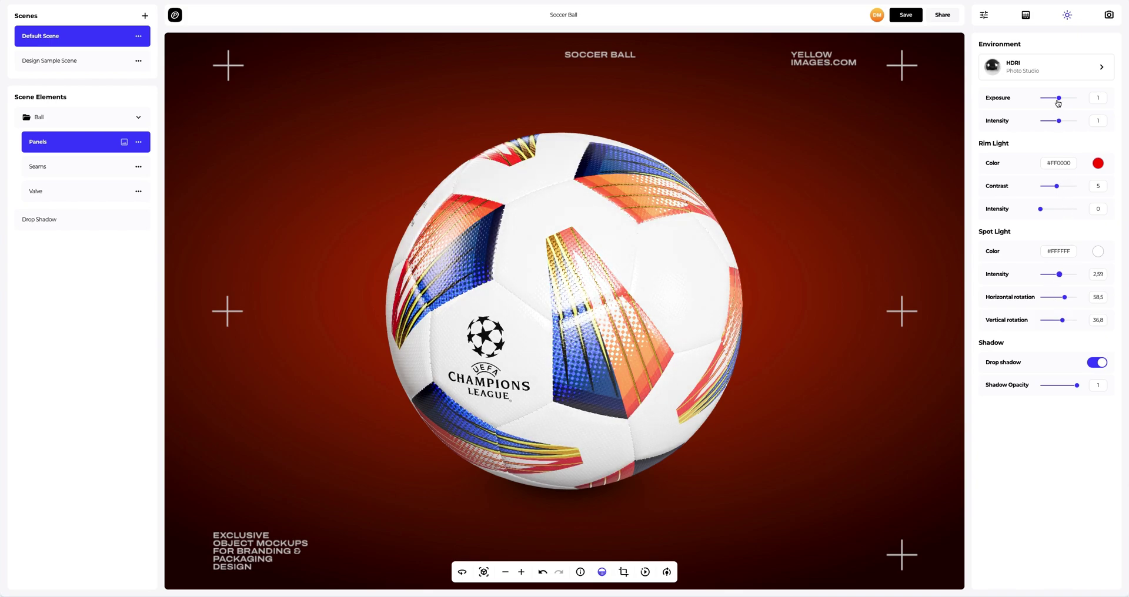
Step: Lower environment exposure to 0.43 and rotate the environment lighting around the ball
{"action": "left_click_drag", "start_coordinate": [1058, 98], "coordinate": [1048, 123]}
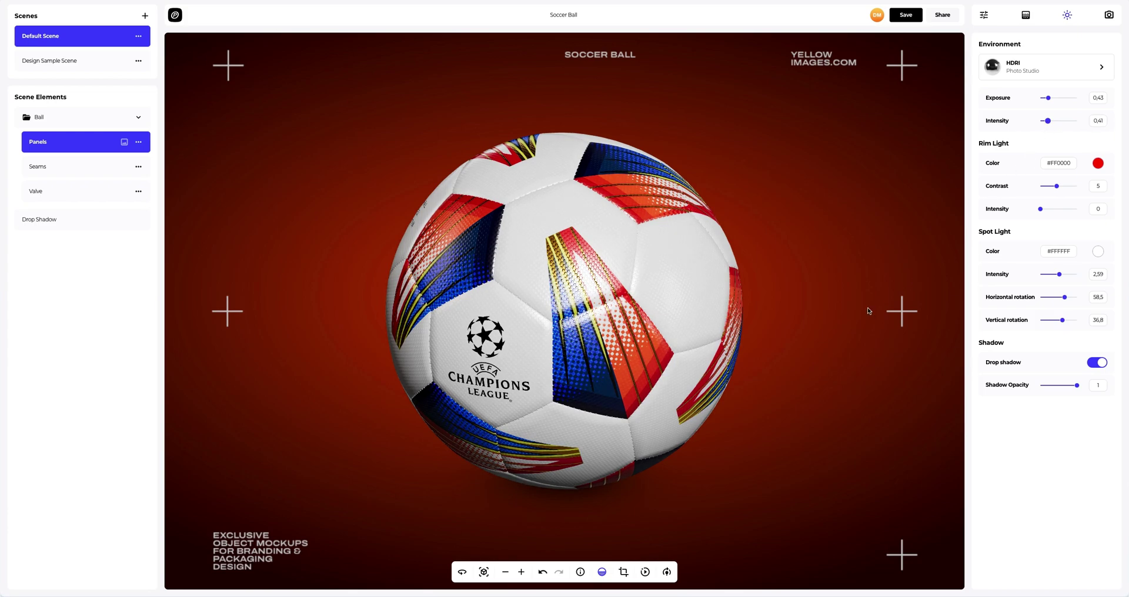
{"action": "left_click", "coordinate": [667, 573]}
{"action": "left_click_drag", "start_coordinate": [667, 545], "coordinate": [676, 547]}
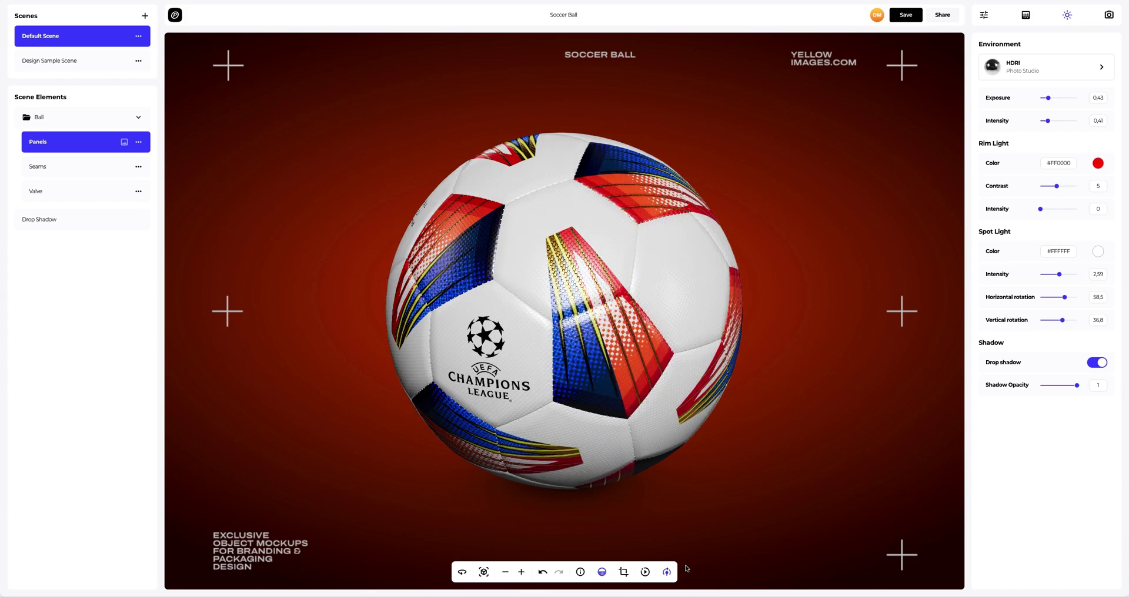
Step: Enable Spin in the bottom toolbar so the Soccer Ball rotates continuously
{"action": "left_click", "coordinate": [644, 573]}
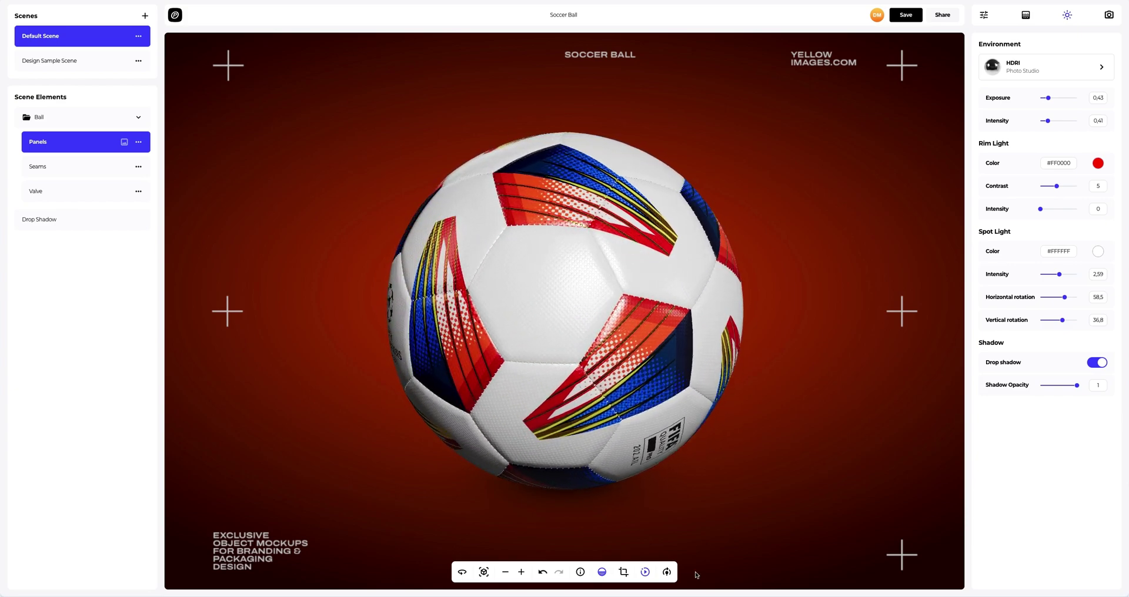
Step: Stop the ball's spin, save the Soccer Ball project, and bring up the Share Projects dialog
{"action": "left_click", "coordinate": [645, 573]}
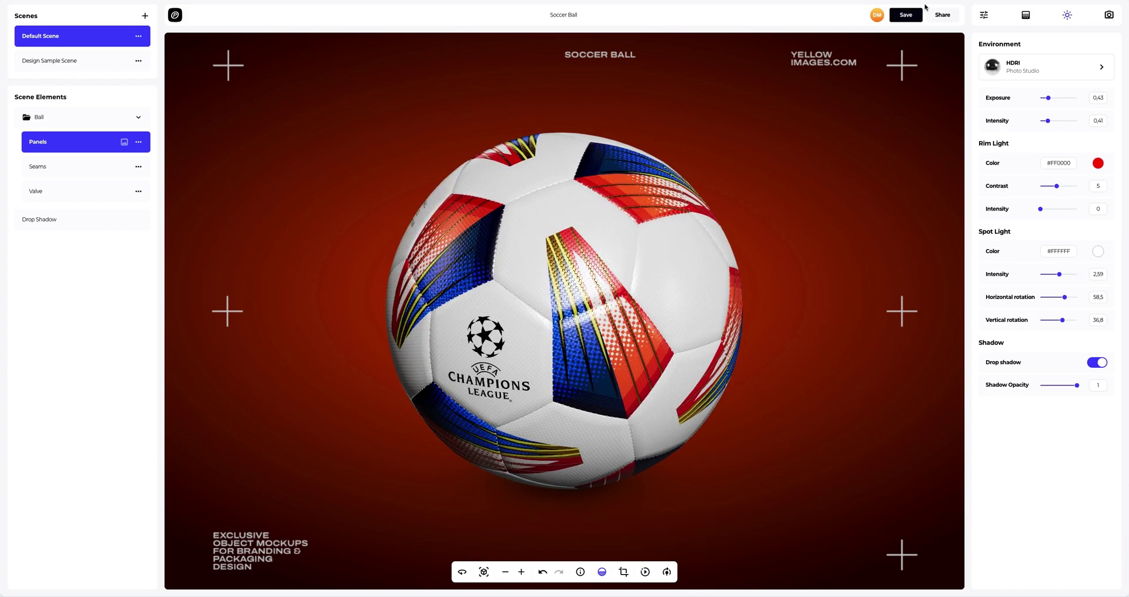
{"action": "left_click", "coordinate": [911, 16]}
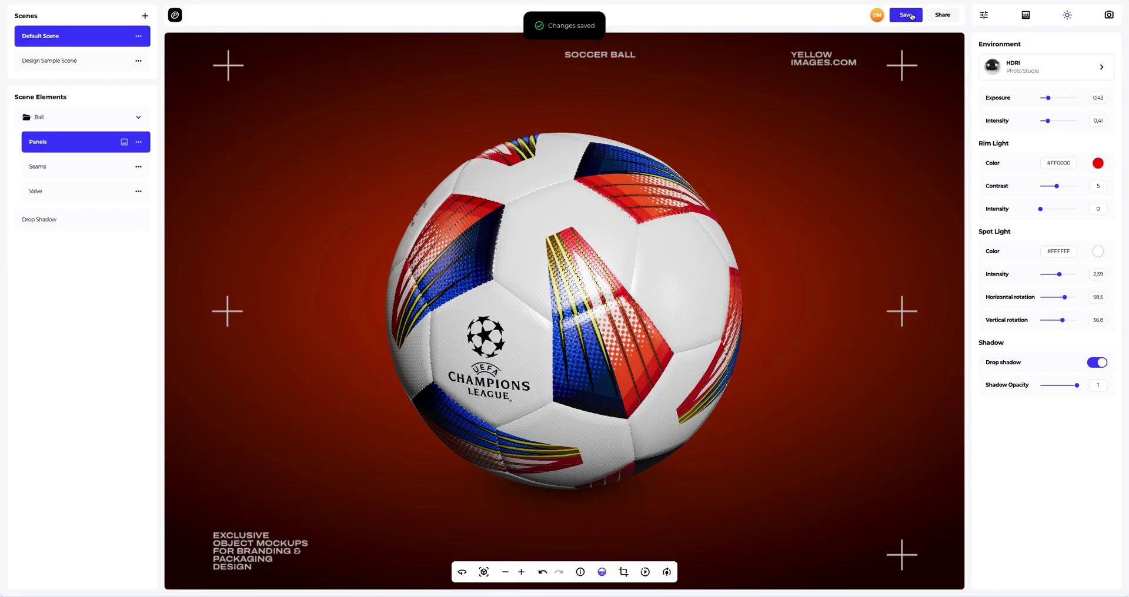
{"action": "left_click", "coordinate": [938, 16]}
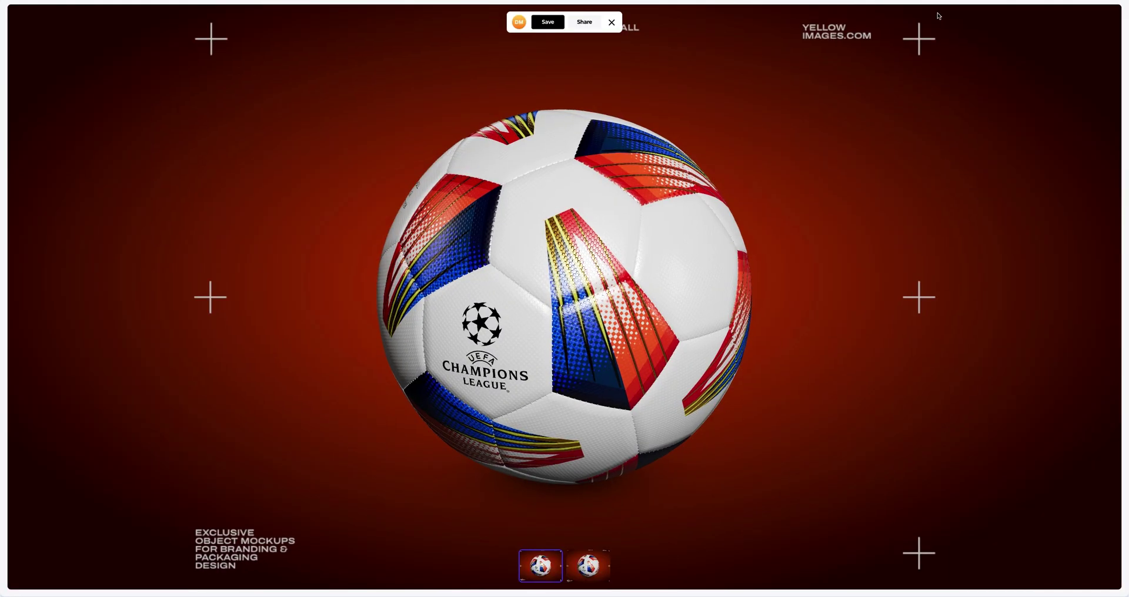
{"action": "left_click", "coordinate": [584, 22]}
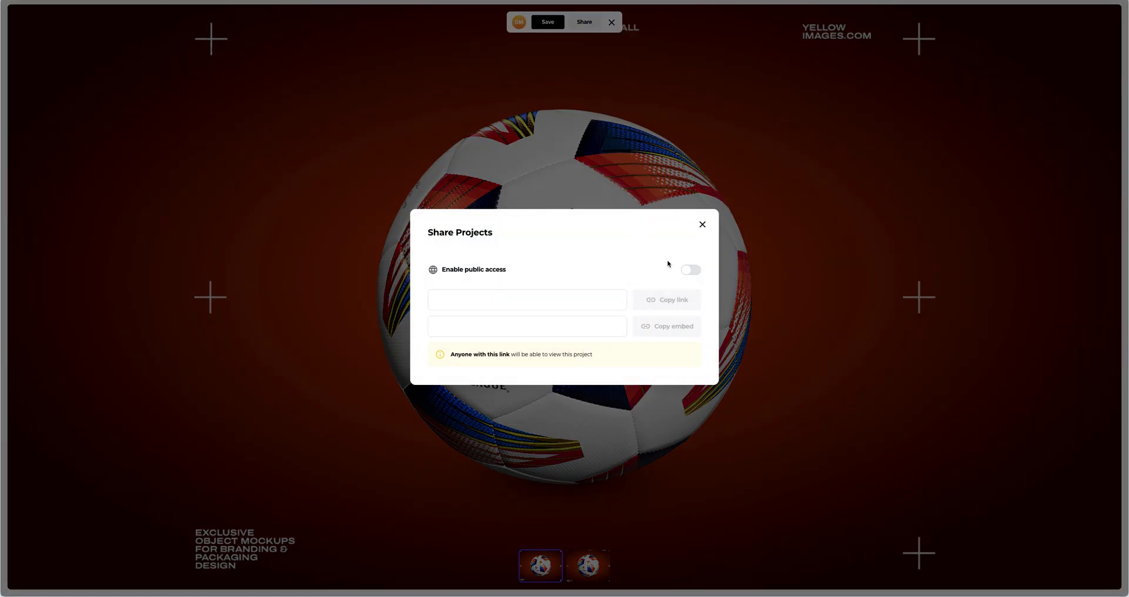